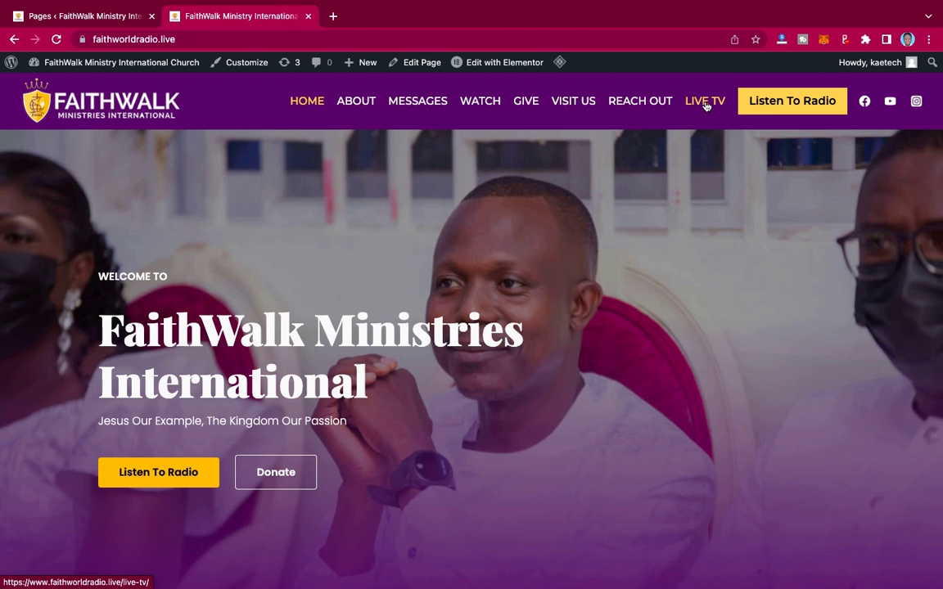
Open the site's Live TV page in a new tab and play its embedded Al Jazeera English live stream.
right_click(706, 105)
left_click(728, 109)
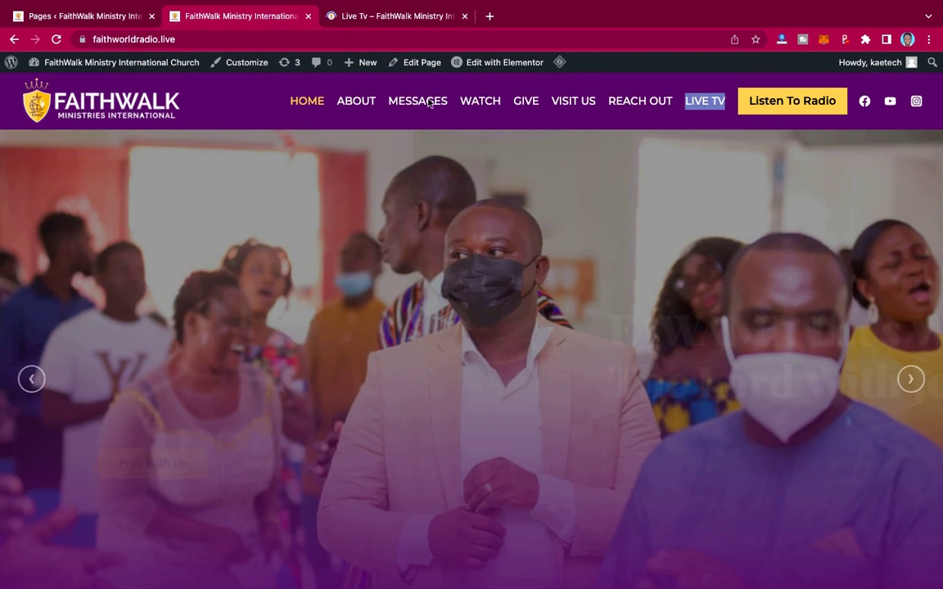
left_click(408, 17)
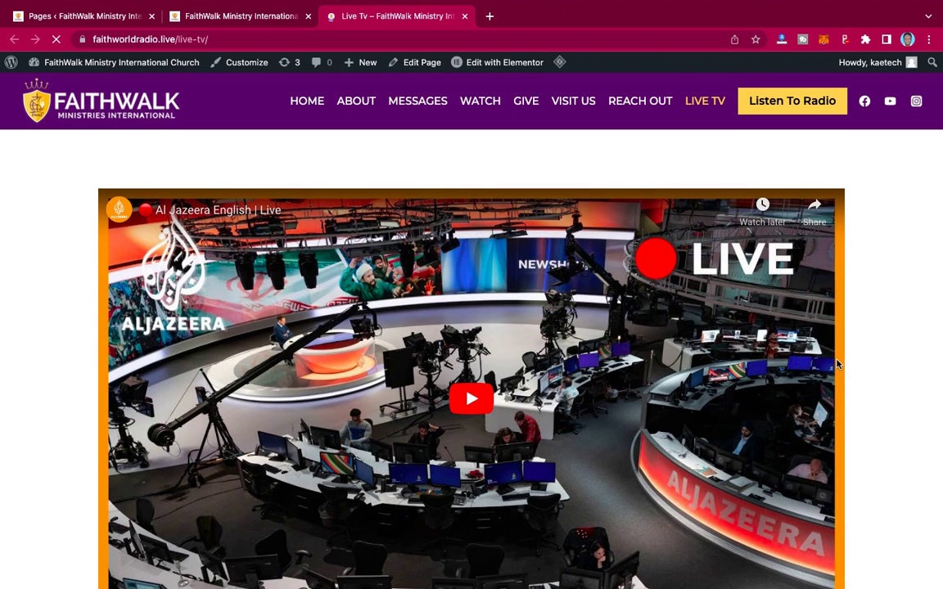
scroll(839, 364, "down", 3)
scroll(838, 364, "up", 1)
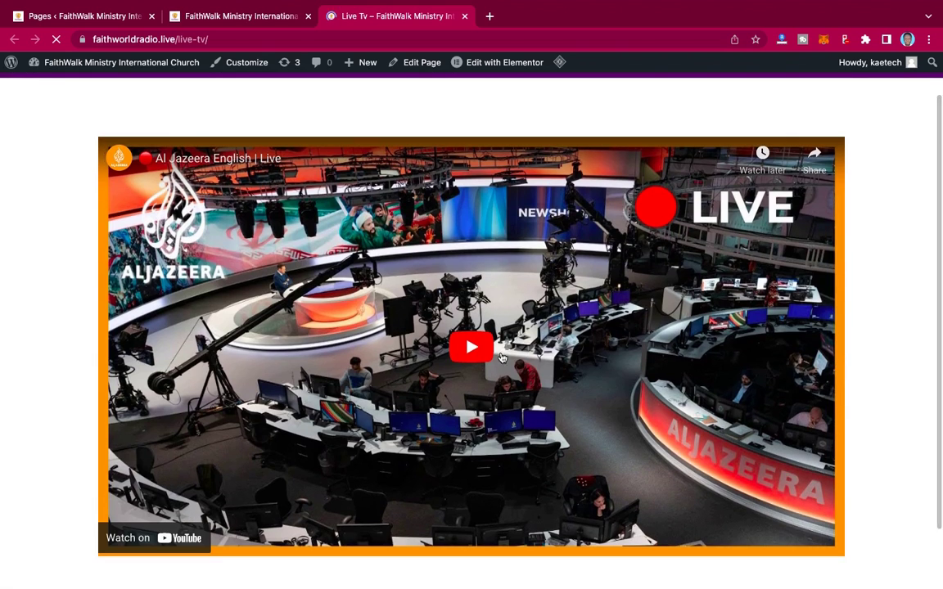
left_click(470, 349)
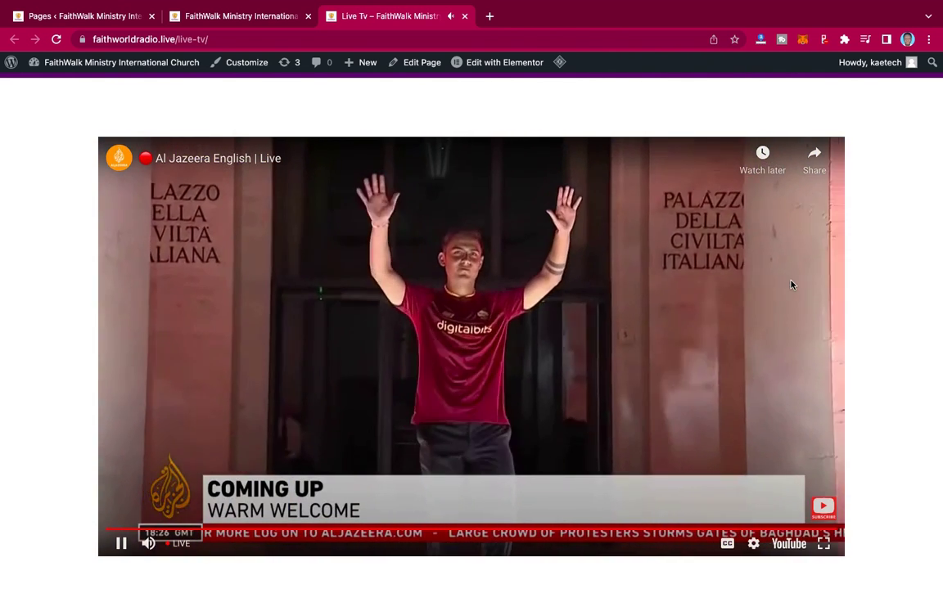
Examine the Live TV page around the playing stream and close its tab.
scroll(882, 351, "up", 1)
scroll(882, 351, "down", 2)
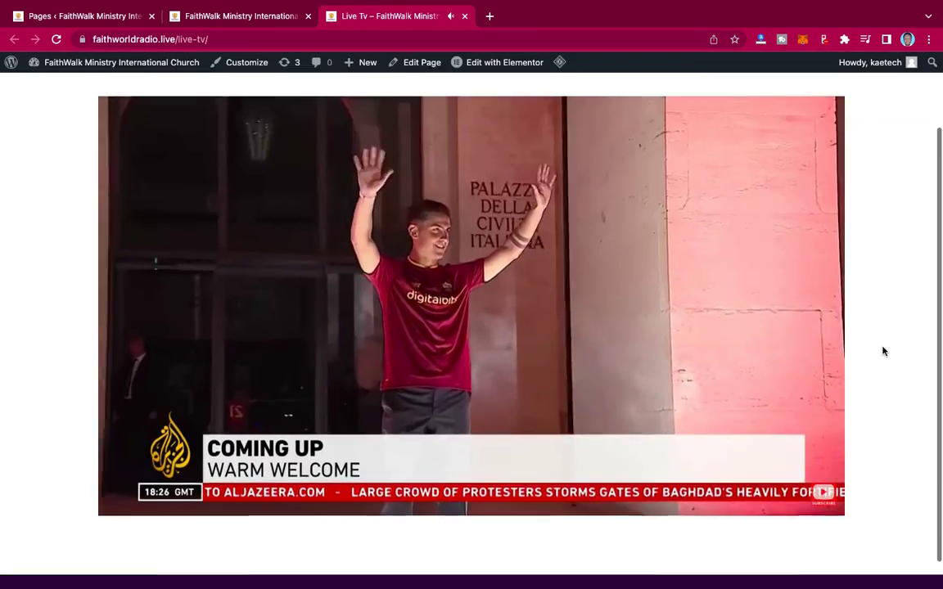
scroll(882, 351, "up", 1)
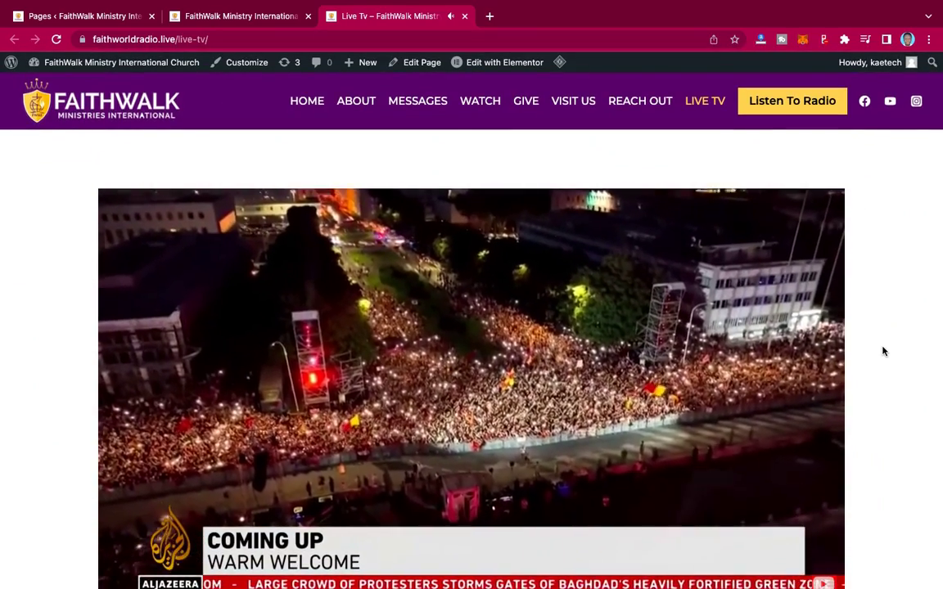
scroll(882, 351, "down", 1)
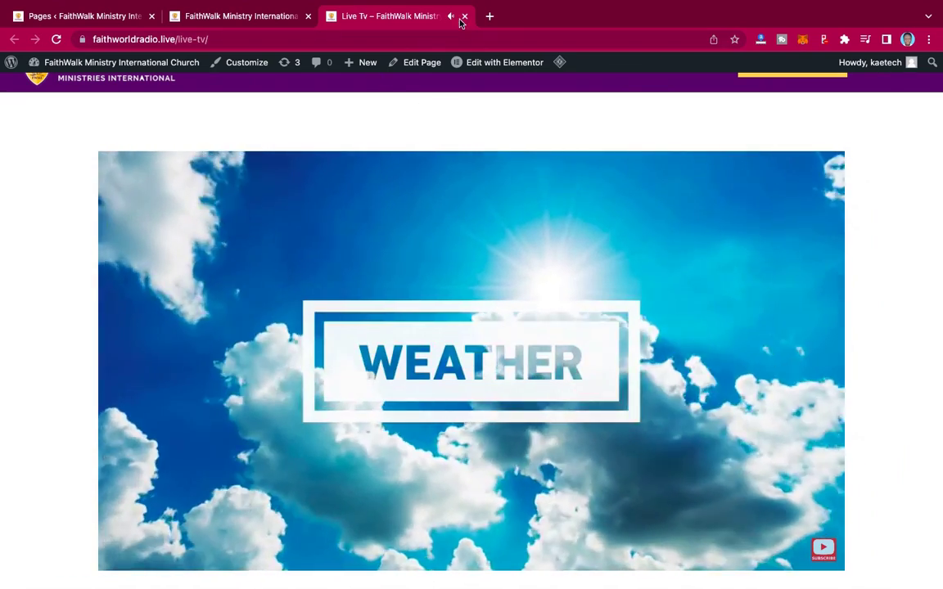
left_click(464, 17)
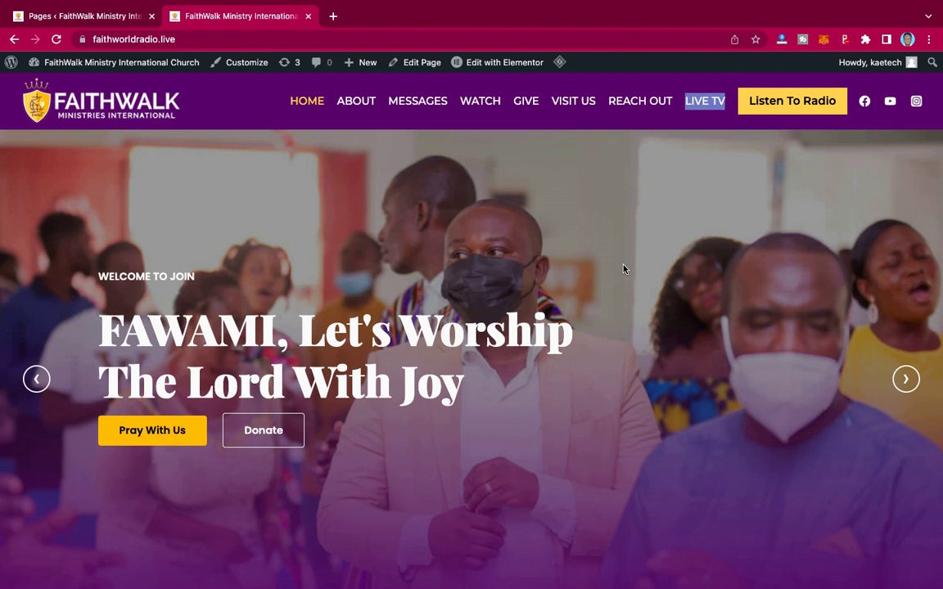
Look through the homepage sections, including the sermon videos, FaithWorld Radio player, Songs of Hope and upcoming programs.
scroll(623, 268, "down", 15)
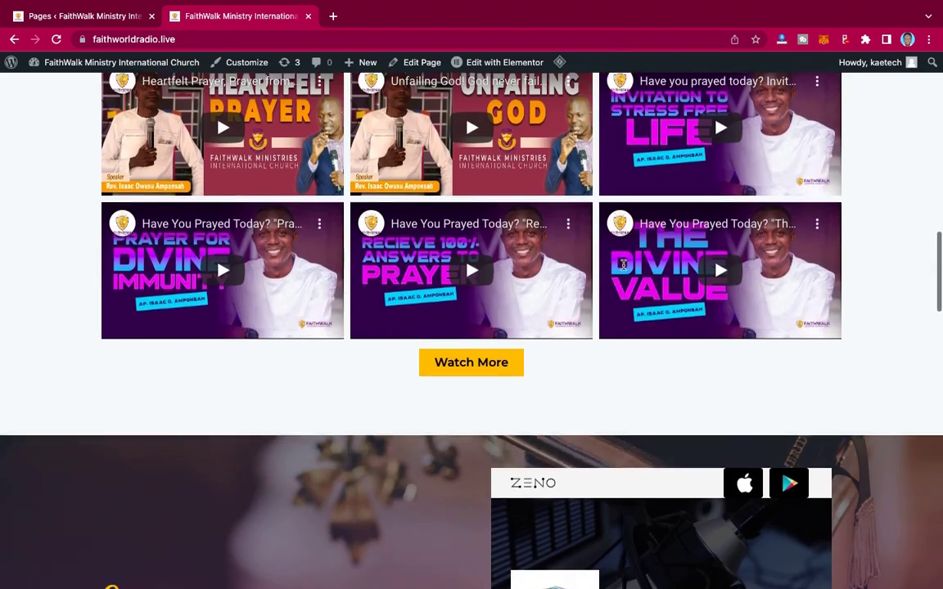
scroll(623, 266, "down", 15)
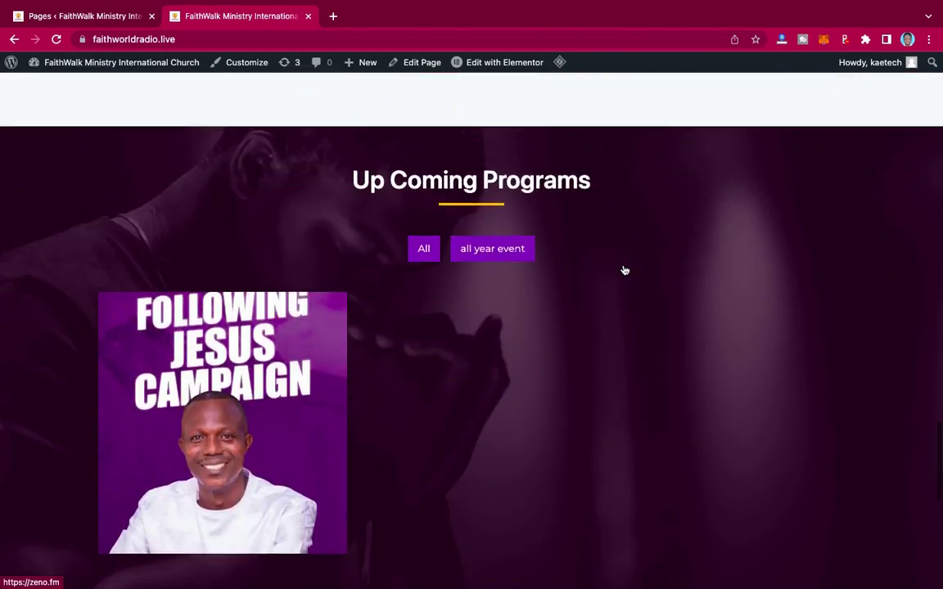
scroll(625, 270, "down", 5)
scroll(623, 269, "up", 20)
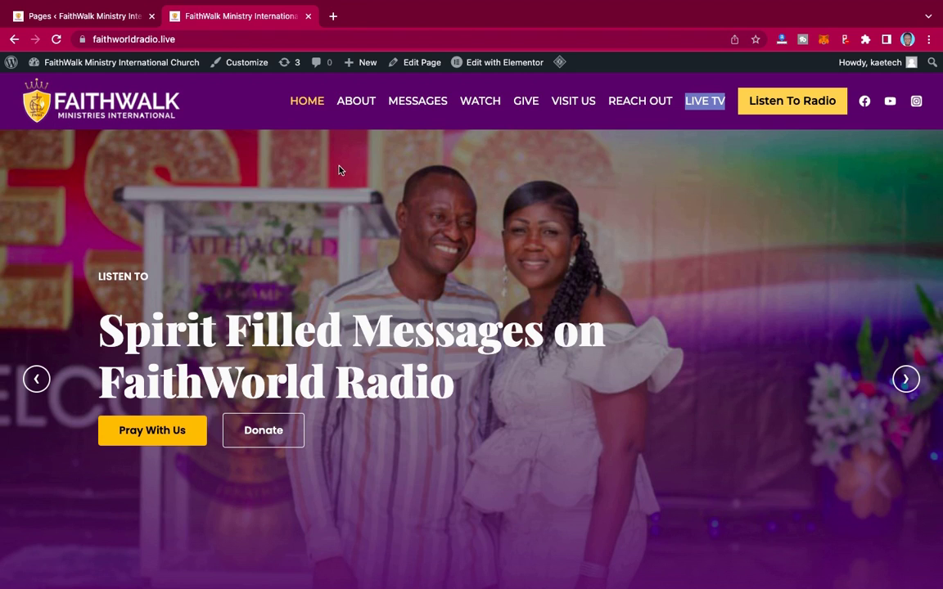
scroll(760, 229, "down", 20)
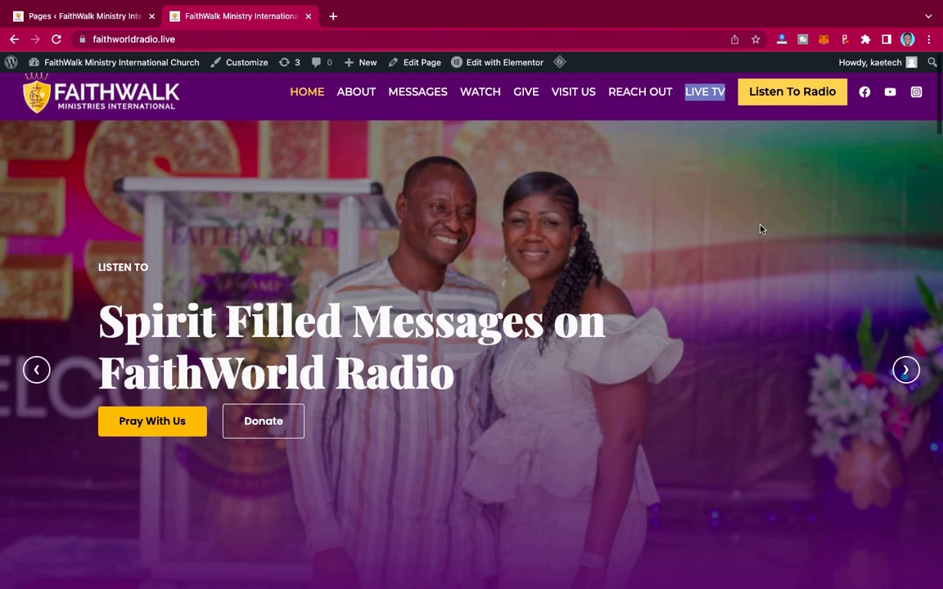
scroll(764, 205, "up", 2)
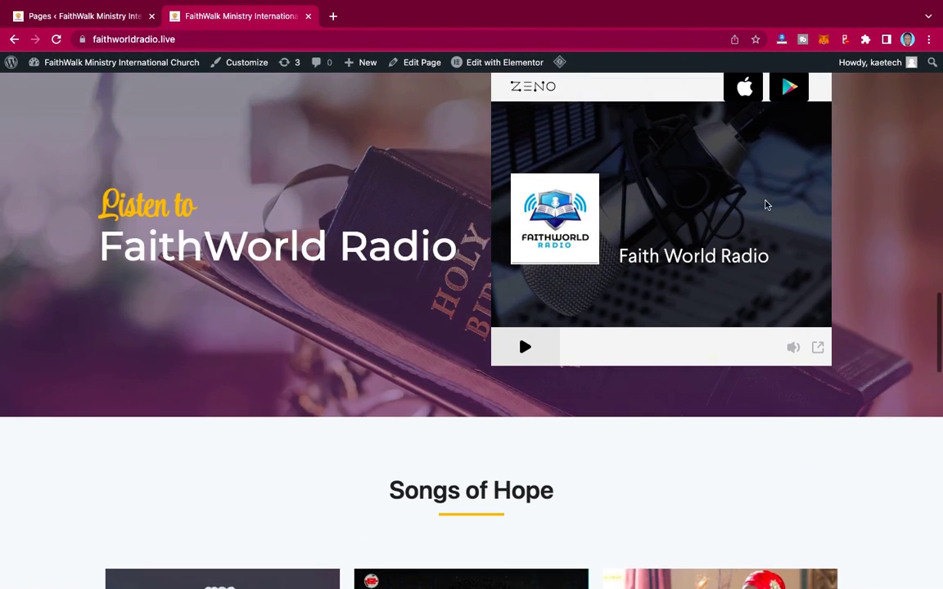
scroll(817, 296, "up", 10)
scroll(815, 298, "up", 6)
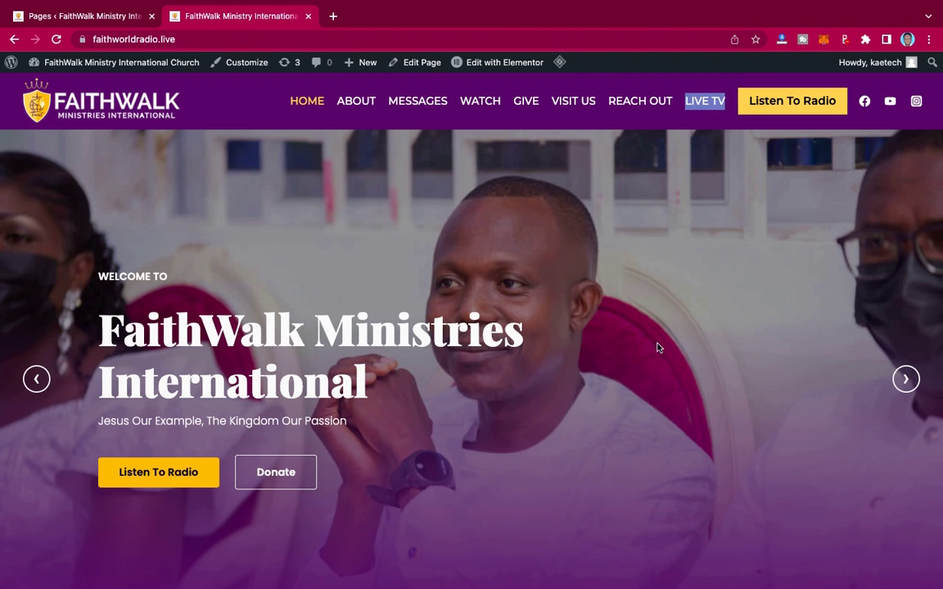
scroll(659, 365, "down", 6)
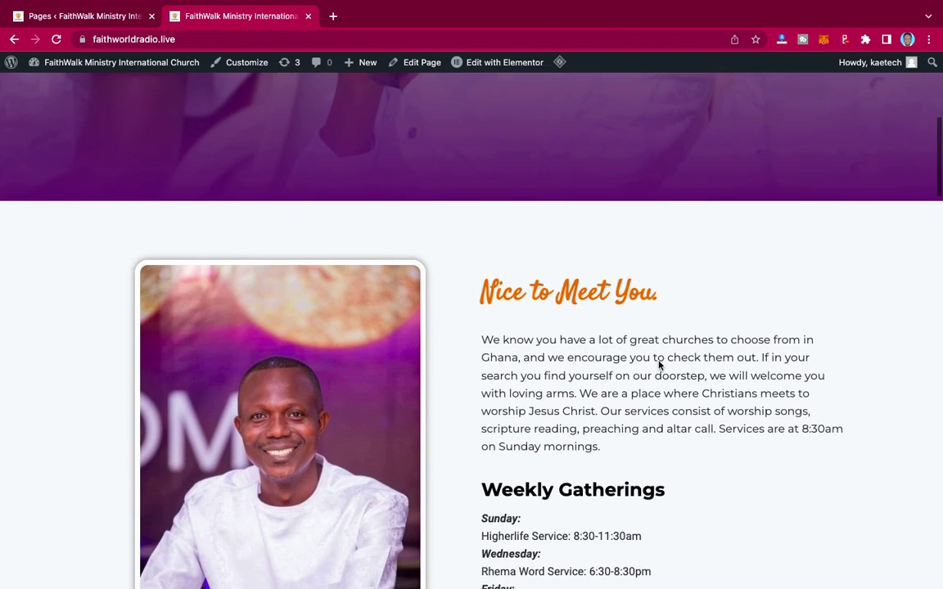
scroll(659, 365, "down", 10)
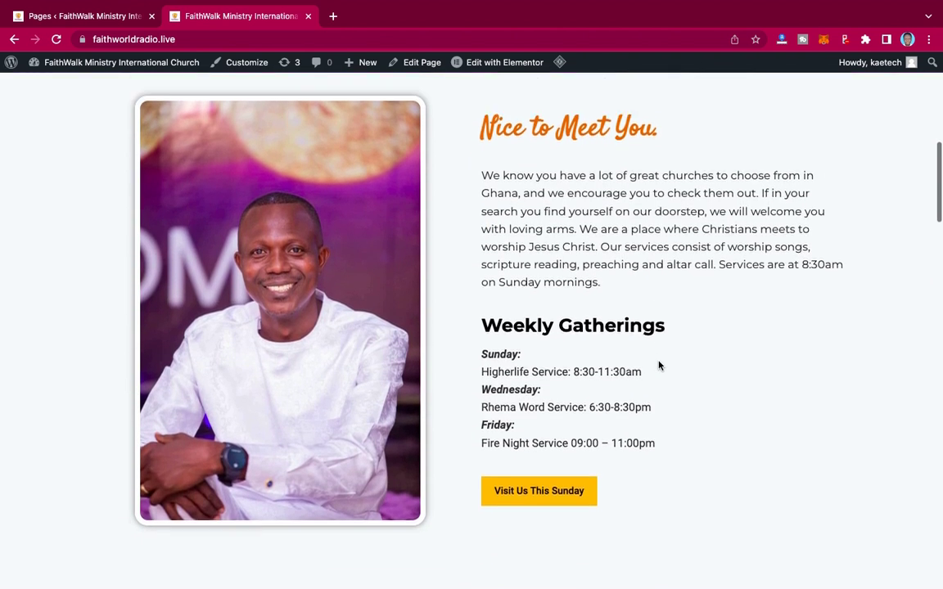
scroll(659, 365, "down", 5)
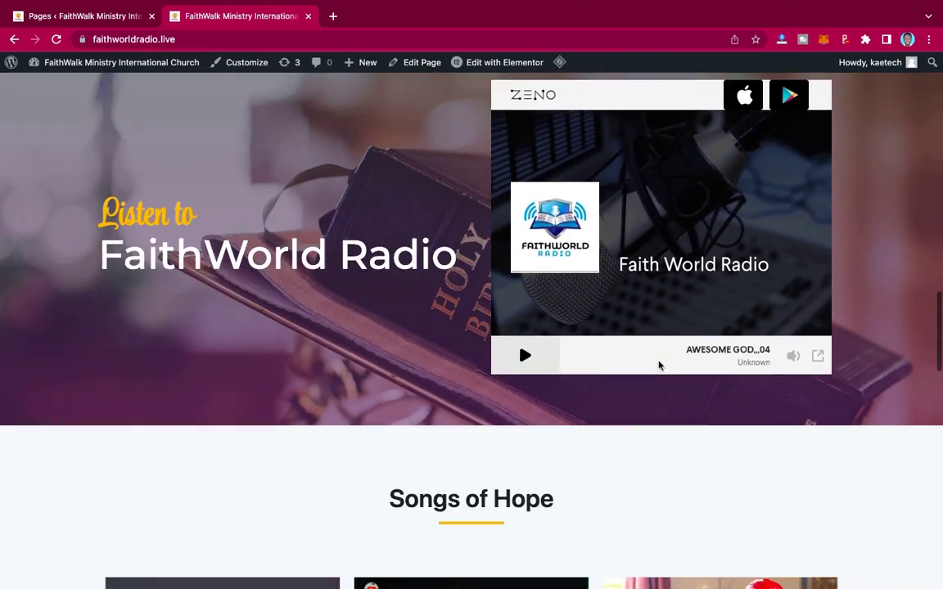
scroll(659, 365, "up", 20)
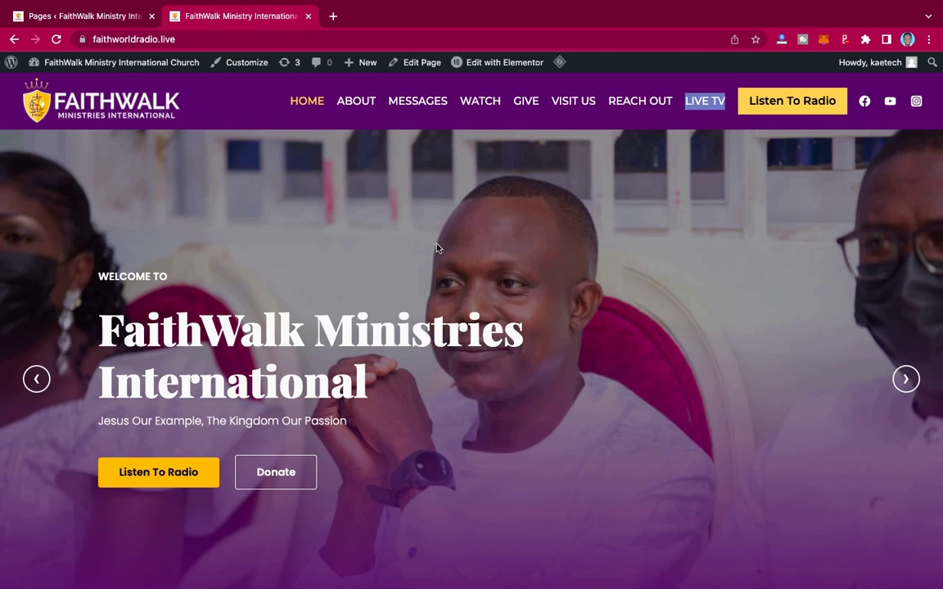
left_click(692, 123)
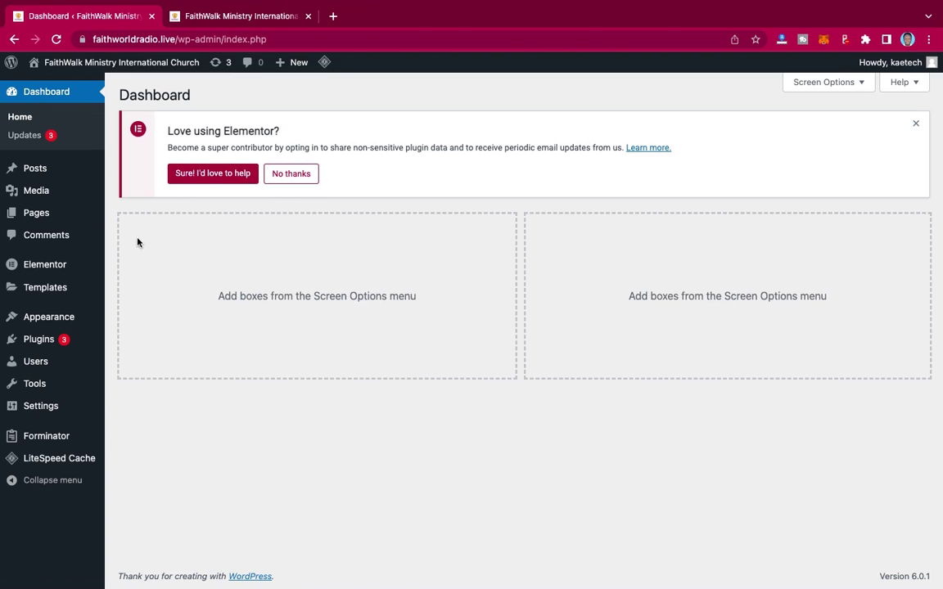
Create a new WordPress page from the dashboard and title it TV.
mouse_move(24, 223)
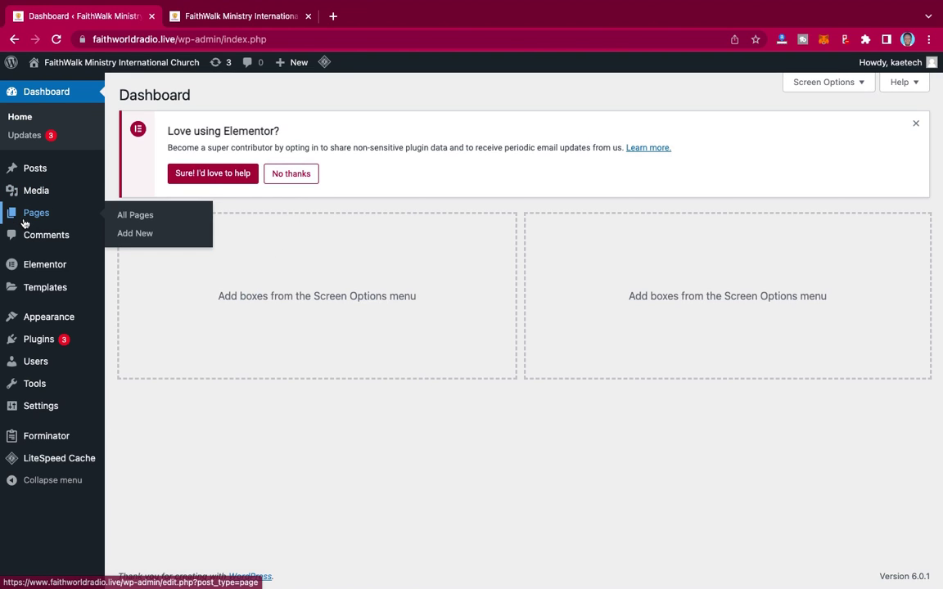
left_click(136, 235)
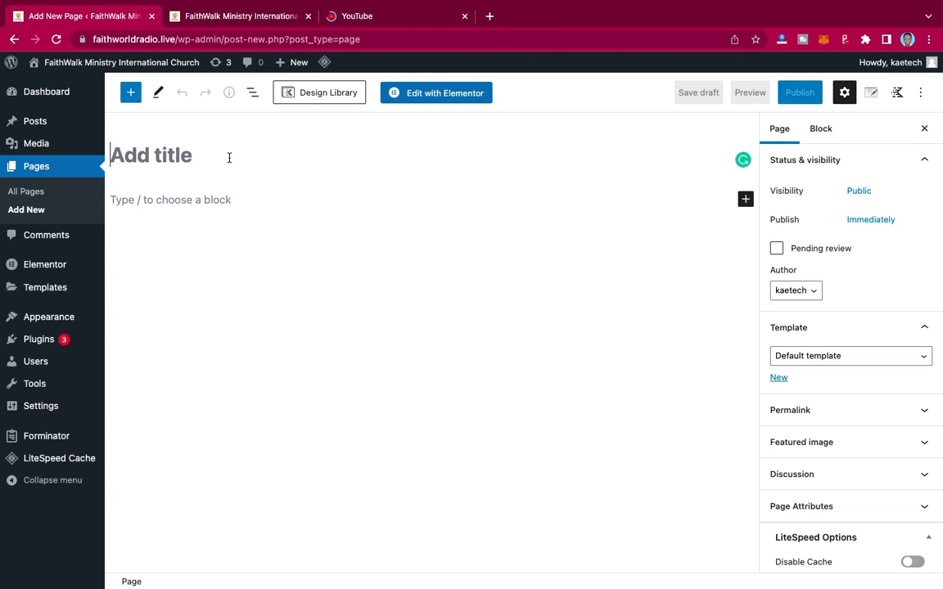
type("Tv")
key("BackSpace")
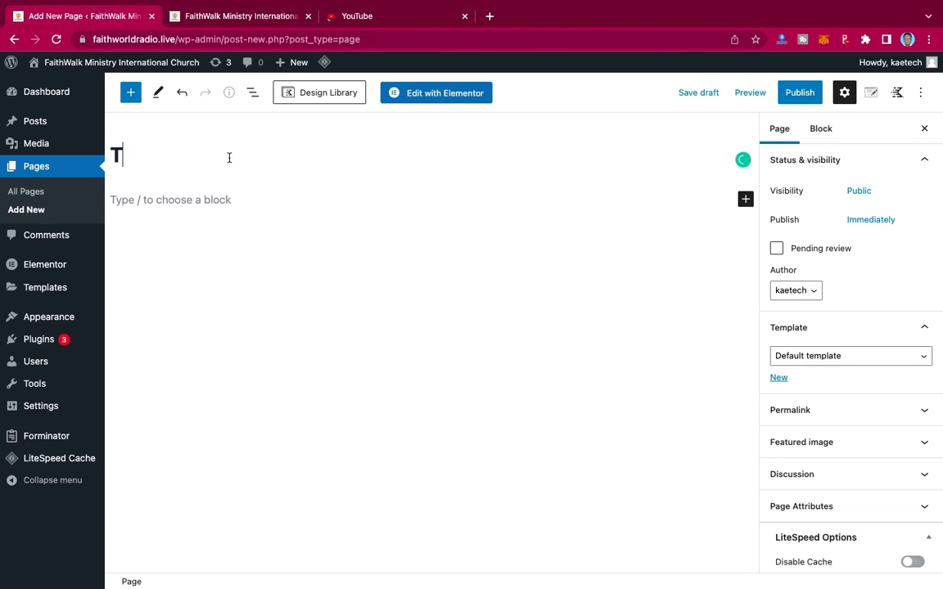
type("V")
Open the page for adding new plugins in a separate browser tab and switch to it.
mouse_move(39, 338)
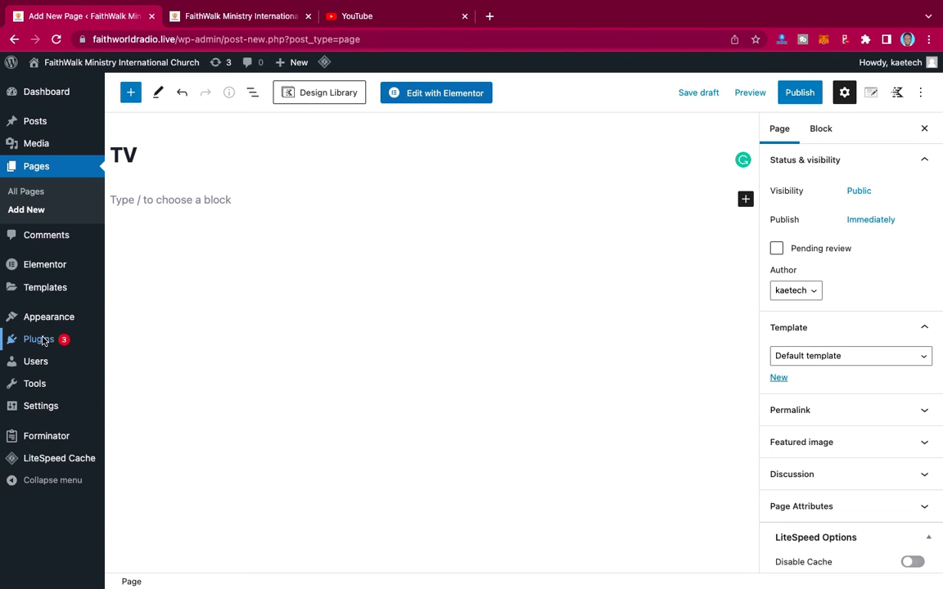
right_click(136, 364)
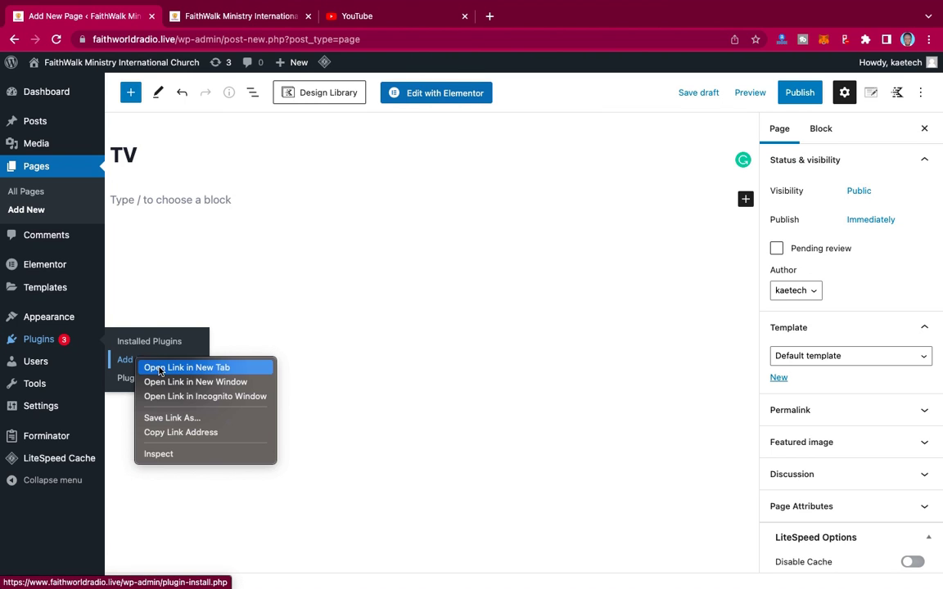
left_click(168, 365)
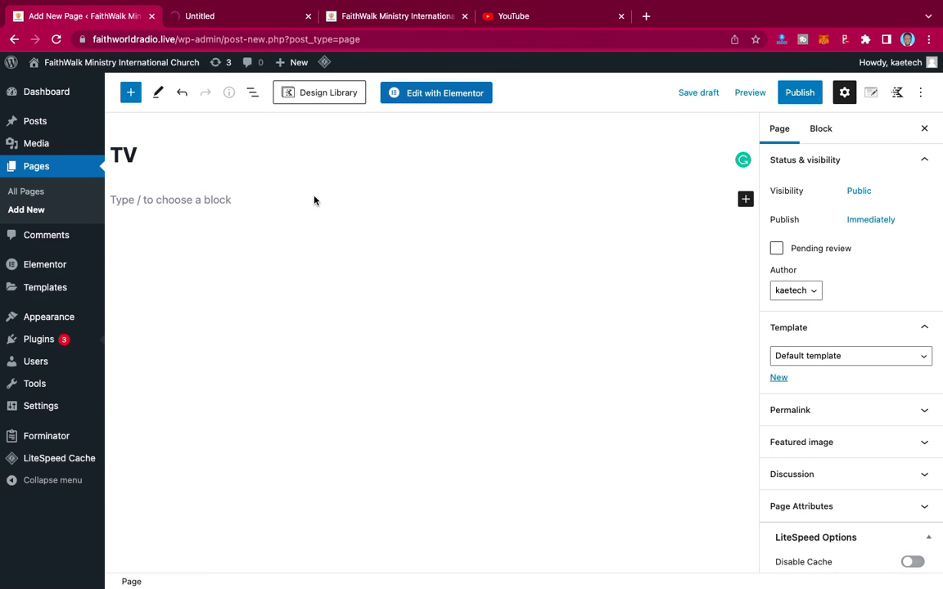
left_click(258, 18)
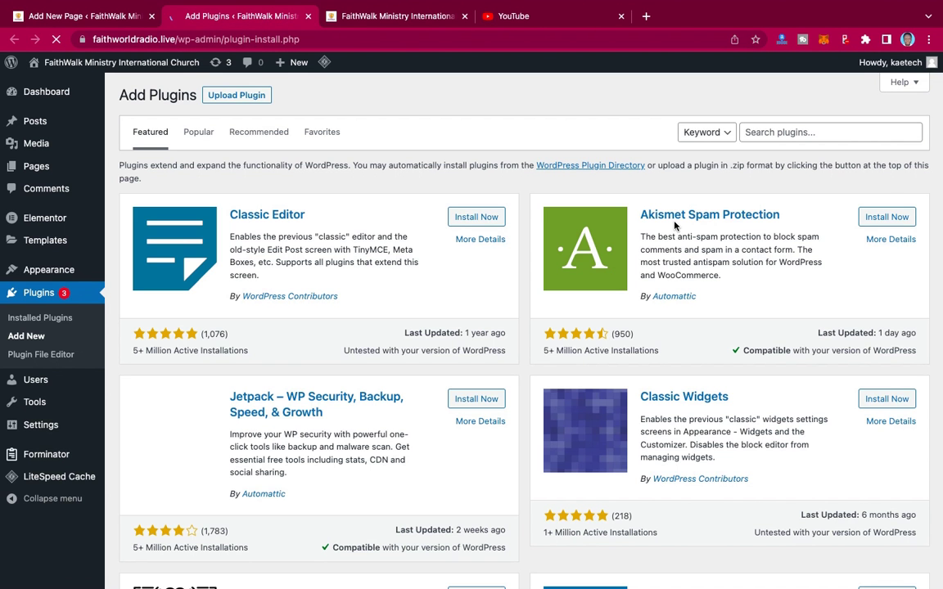
Search the plugin directory for elementor and update the Elementor Website Builder plugin.
left_click(781, 132)
type("e")
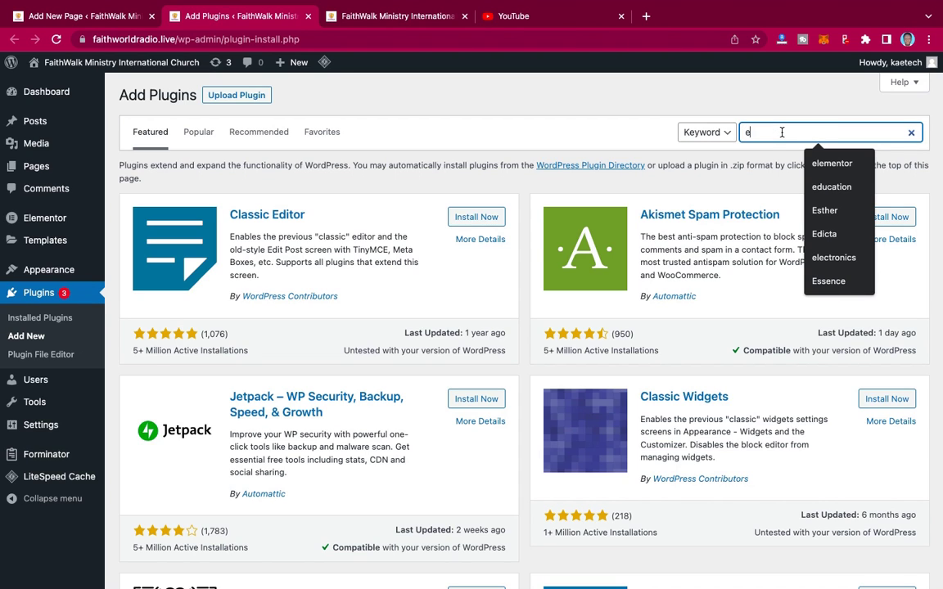
type("len")
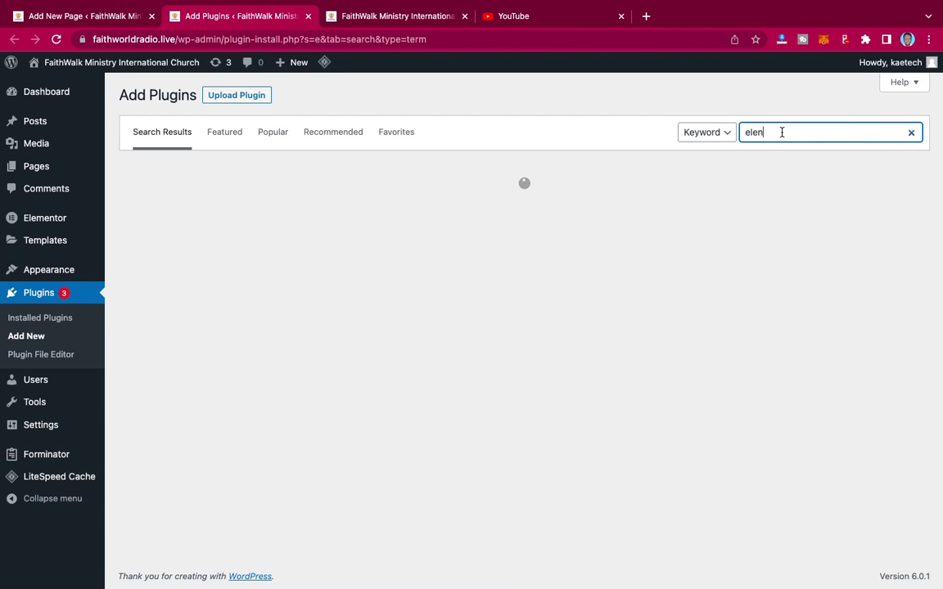
key("BackSpace")
type("mentor")
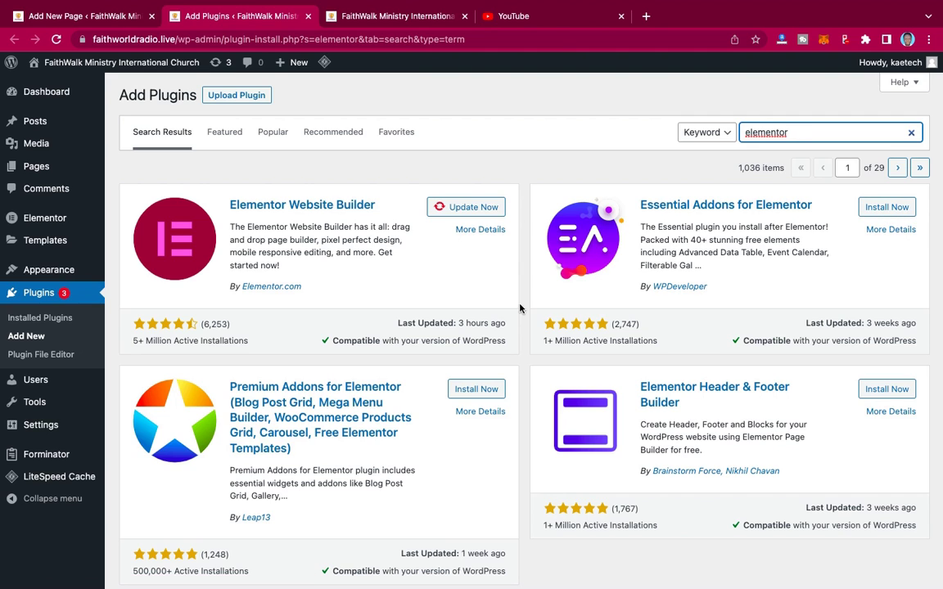
left_click(461, 207)
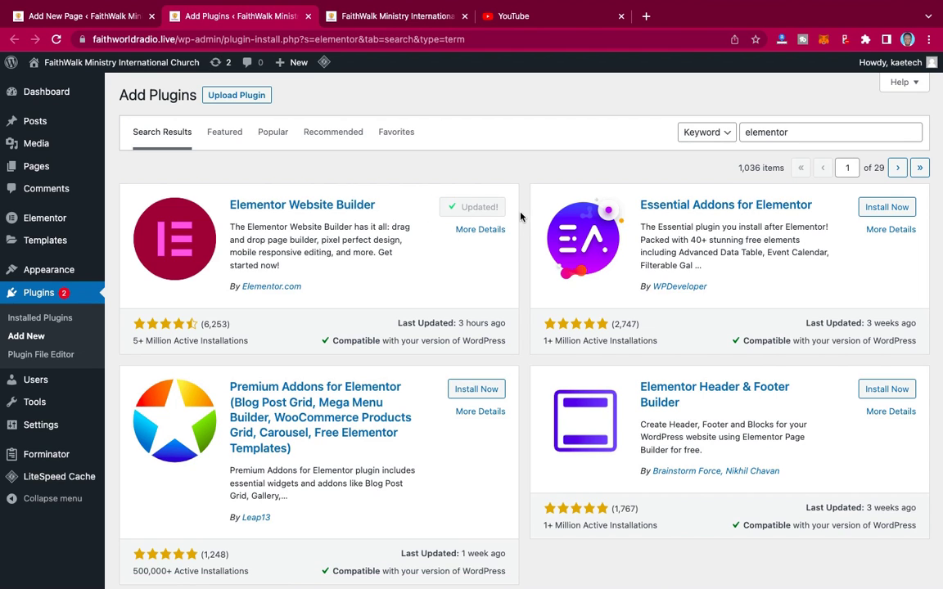
Return to the TV page draft and set its template to Elementor Full Width.
left_click(100, 23)
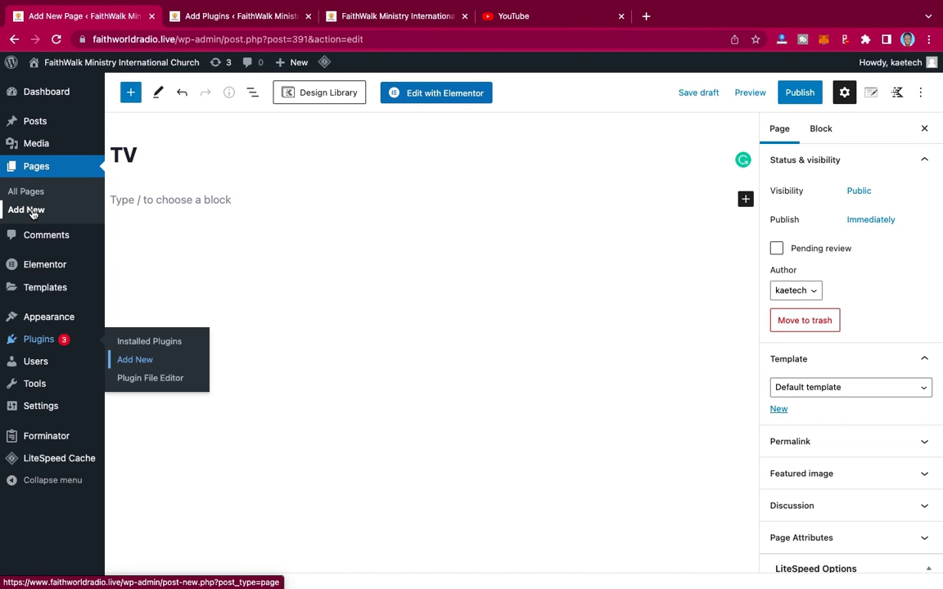
left_click(253, 158)
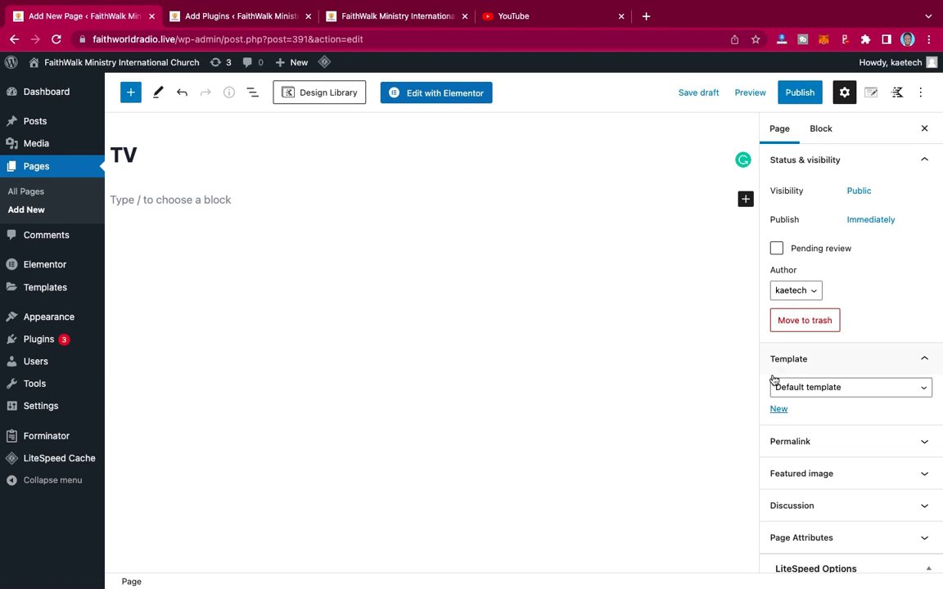
left_click(808, 391)
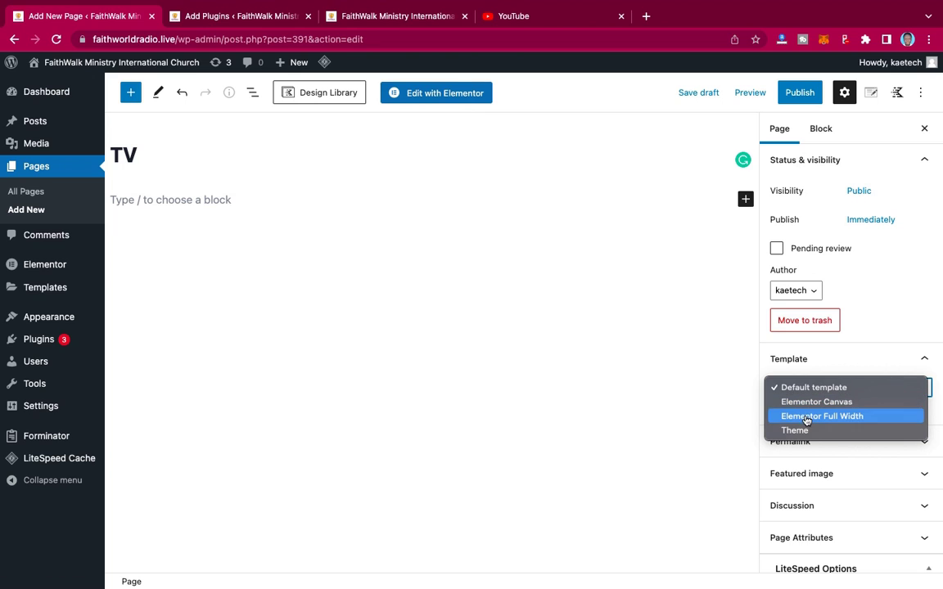
left_click(807, 418)
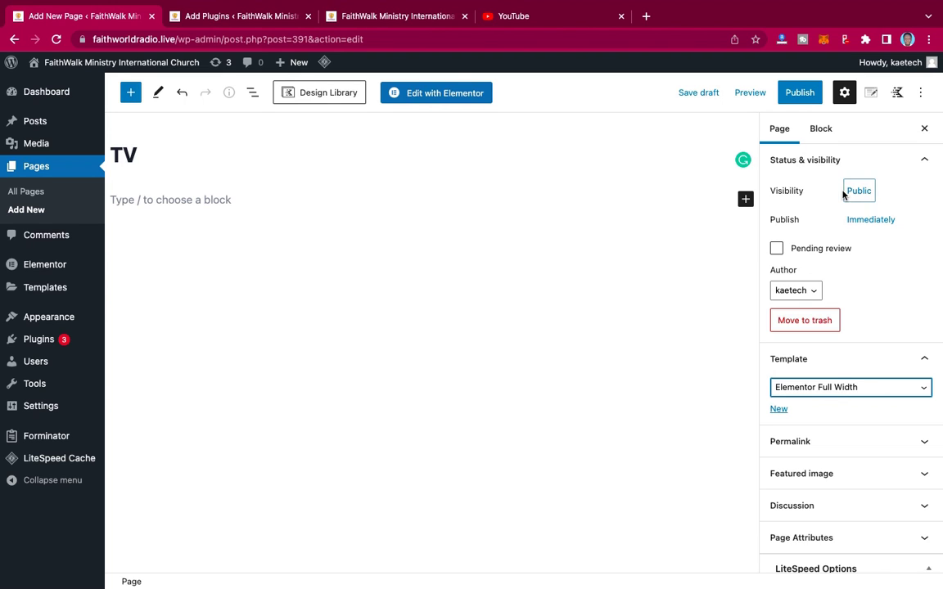
Publish the TV page and view the live page in a new browser tab.
left_click(801, 93)
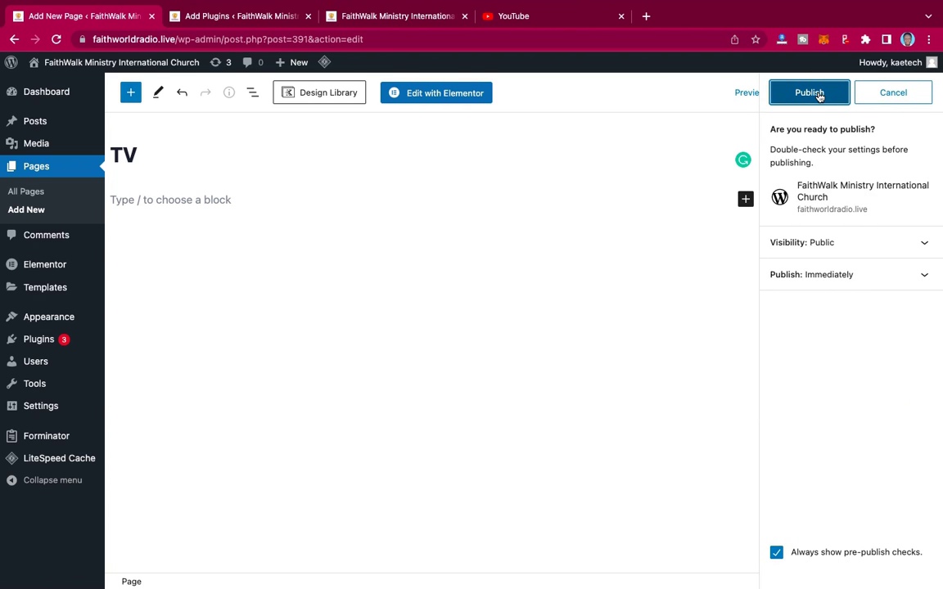
left_click(819, 95)
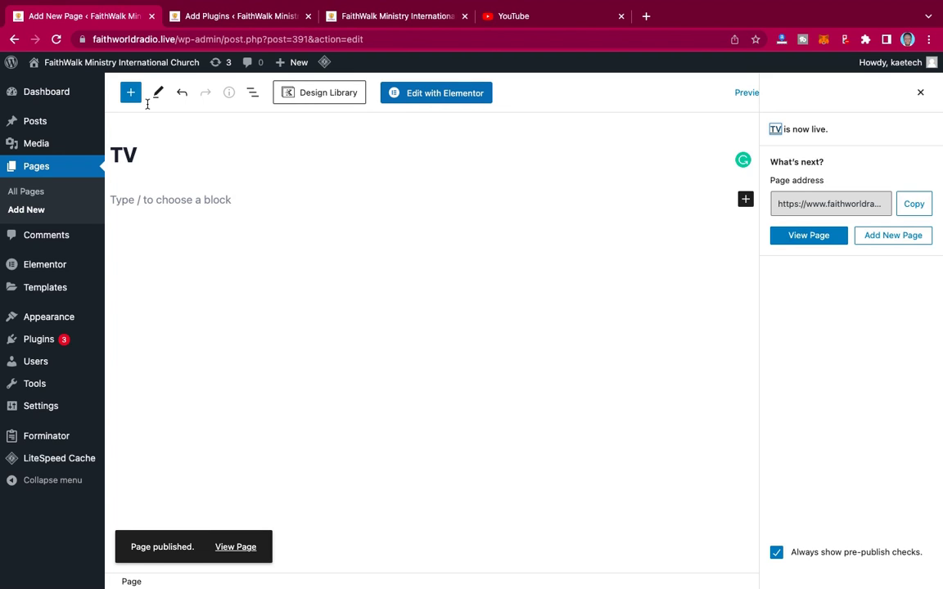
right_click(236, 554)
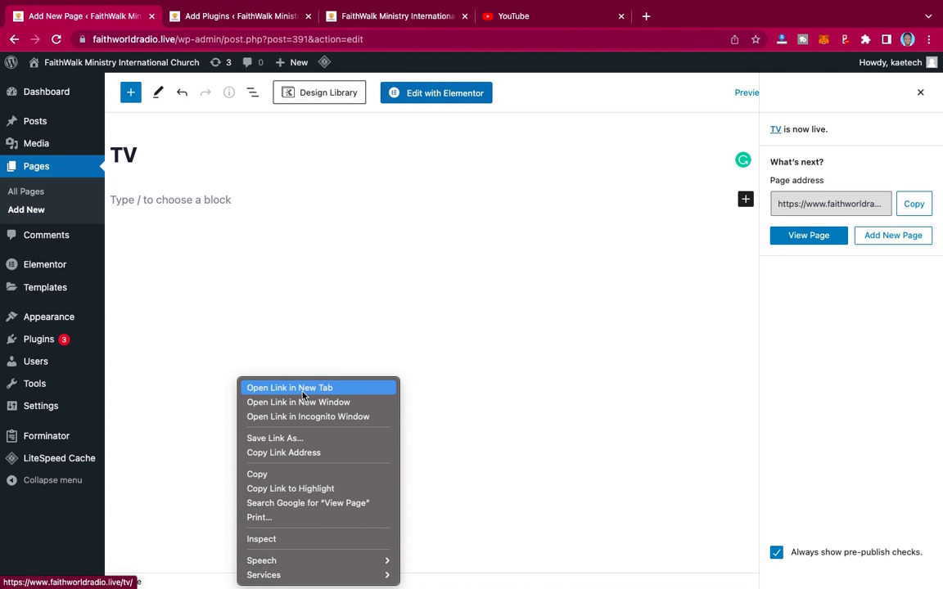
left_click(305, 387)
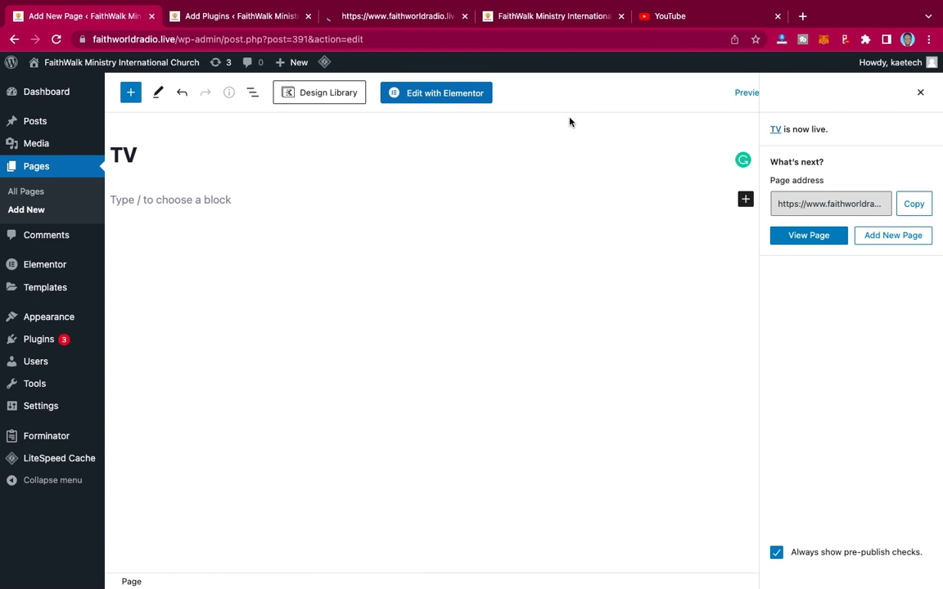
left_click(405, 16)
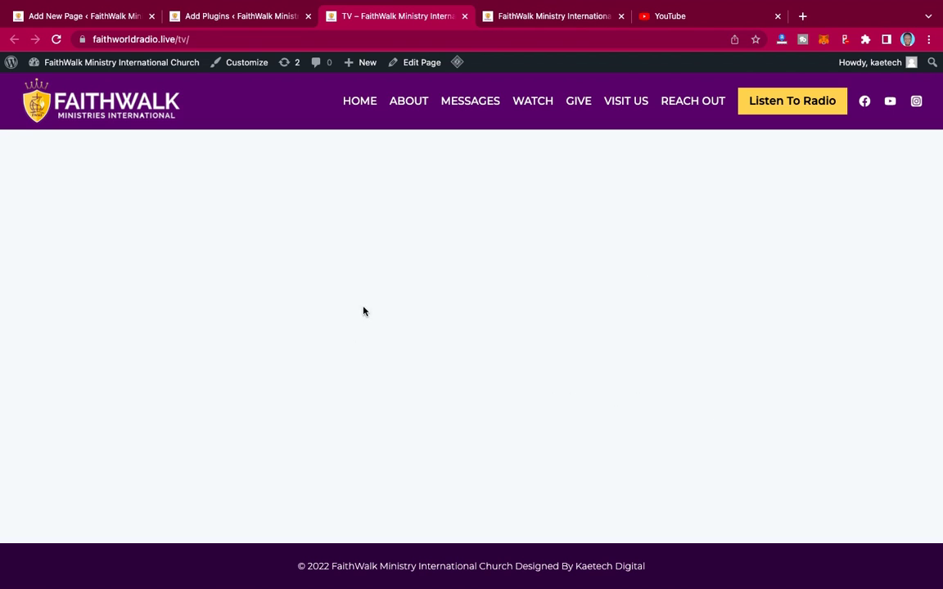
Close the Add Plugins browser tab and open the TV page for editing with Elementor.
left_click(229, 19)
left_click(97, 16)
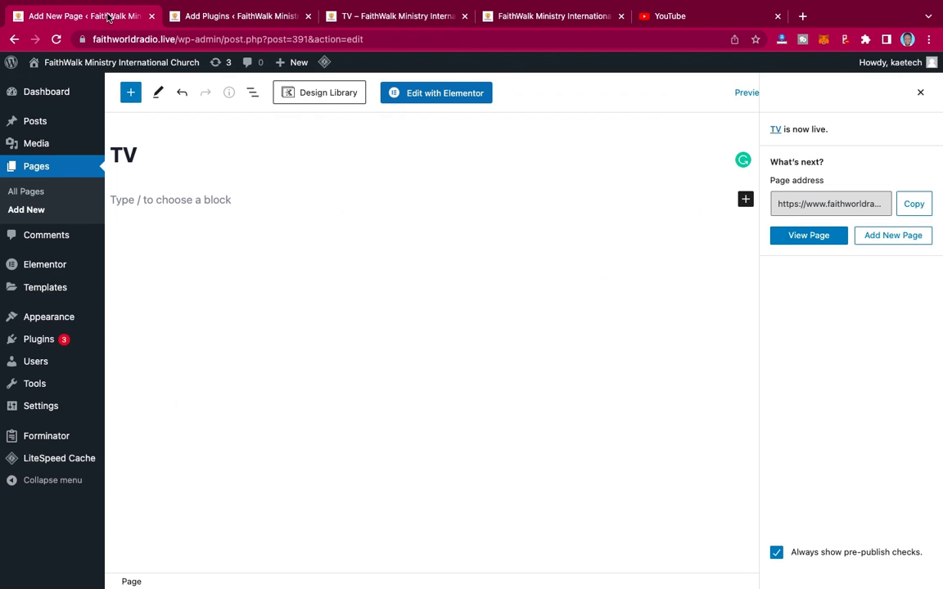
left_click(309, 16)
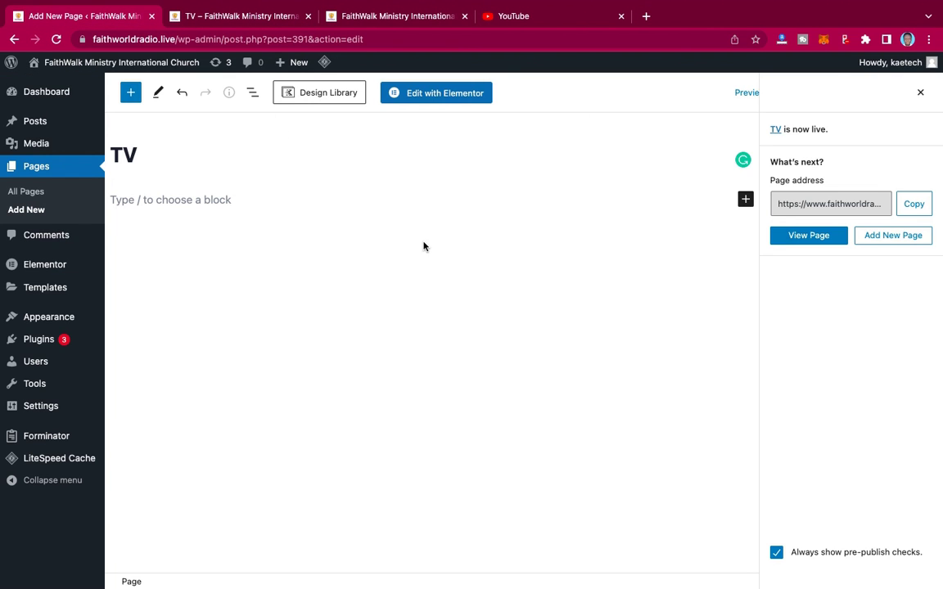
left_click(441, 95)
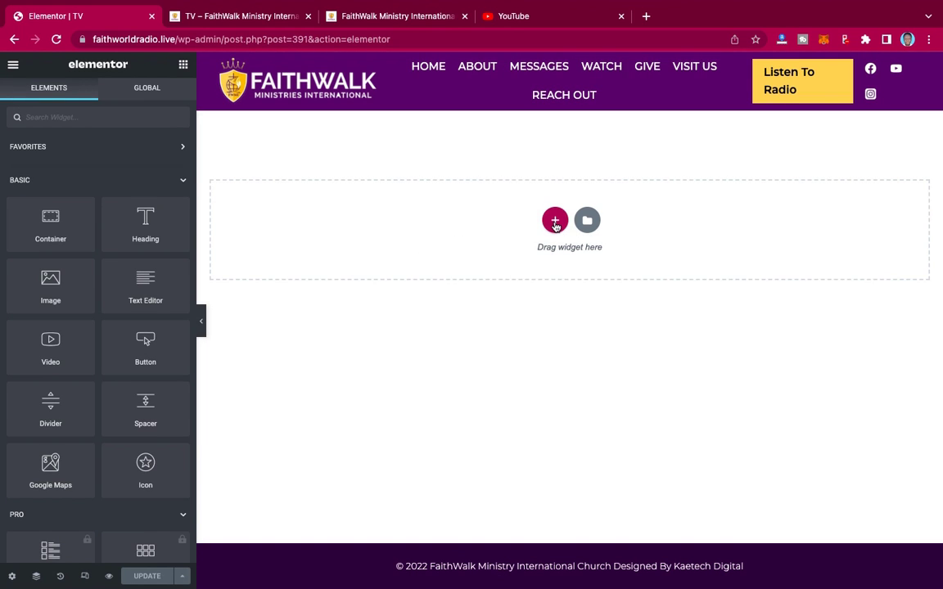
Add a single-column container with downward direction and set its unlinked top and bottom margins to 90 px.
left_click(555, 221)
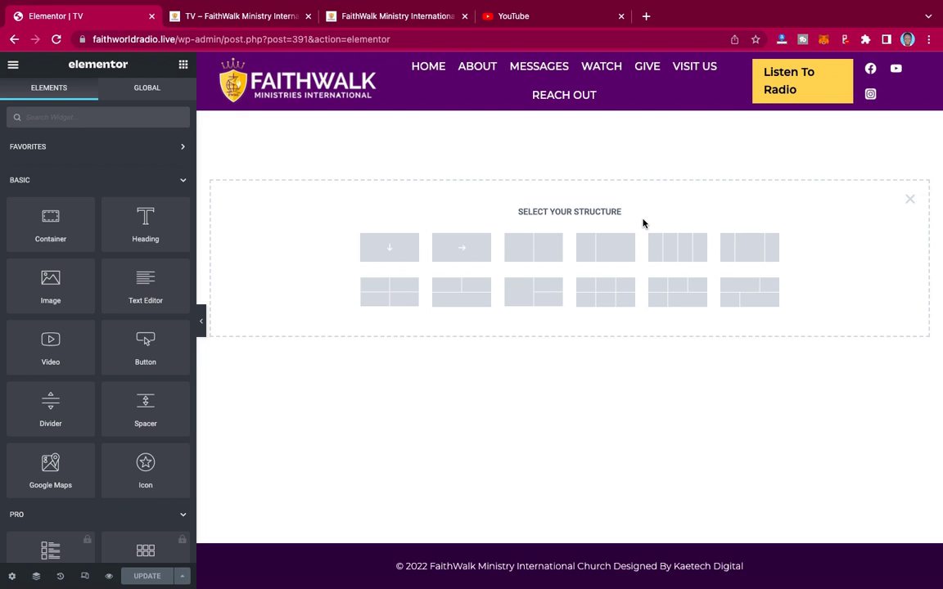
left_click(390, 252)
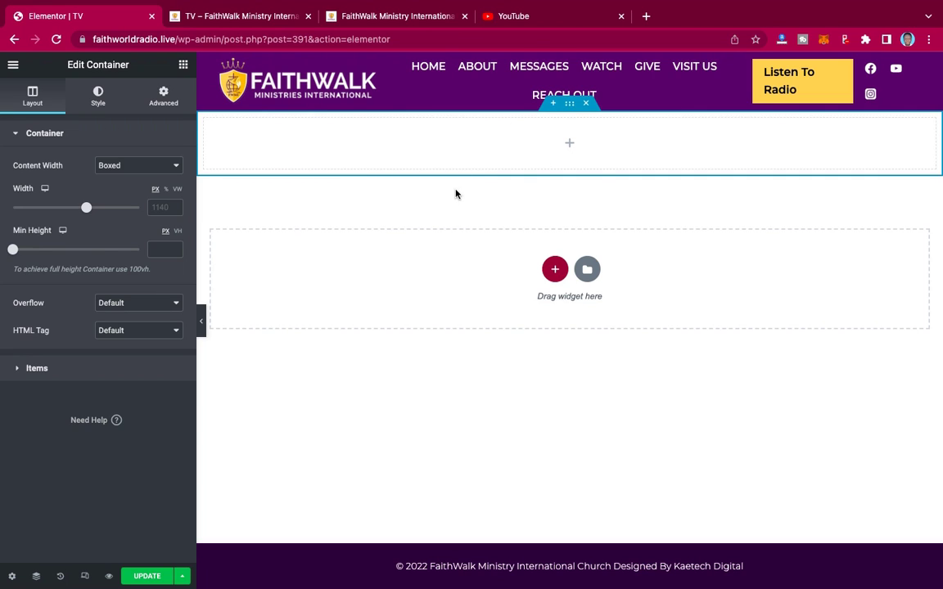
left_click(165, 96)
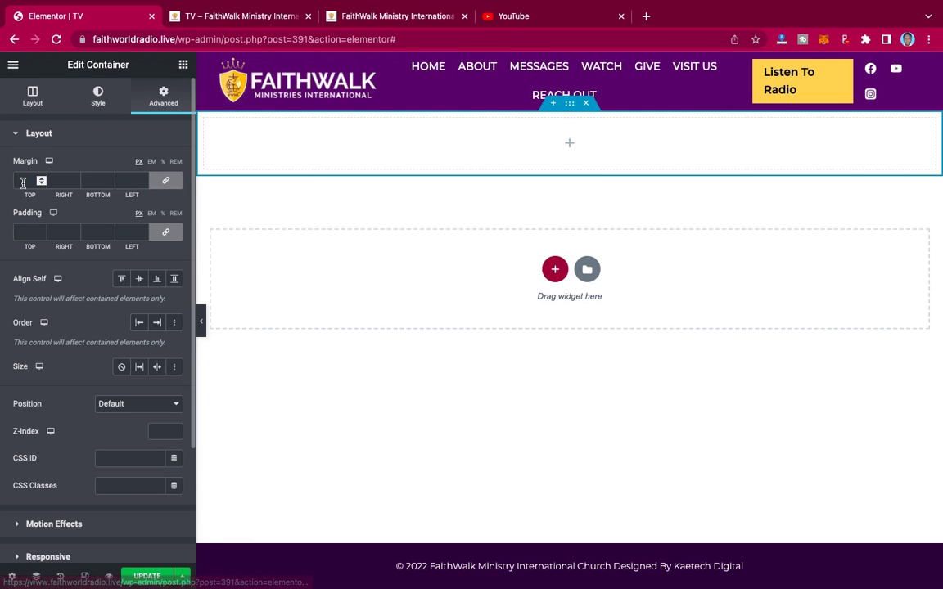
left_click(162, 186)
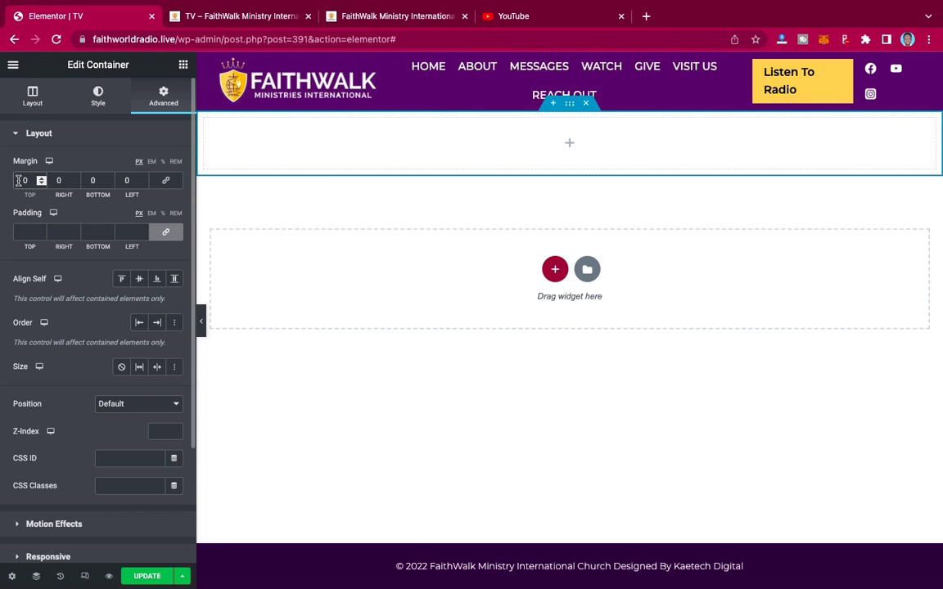
type("9")
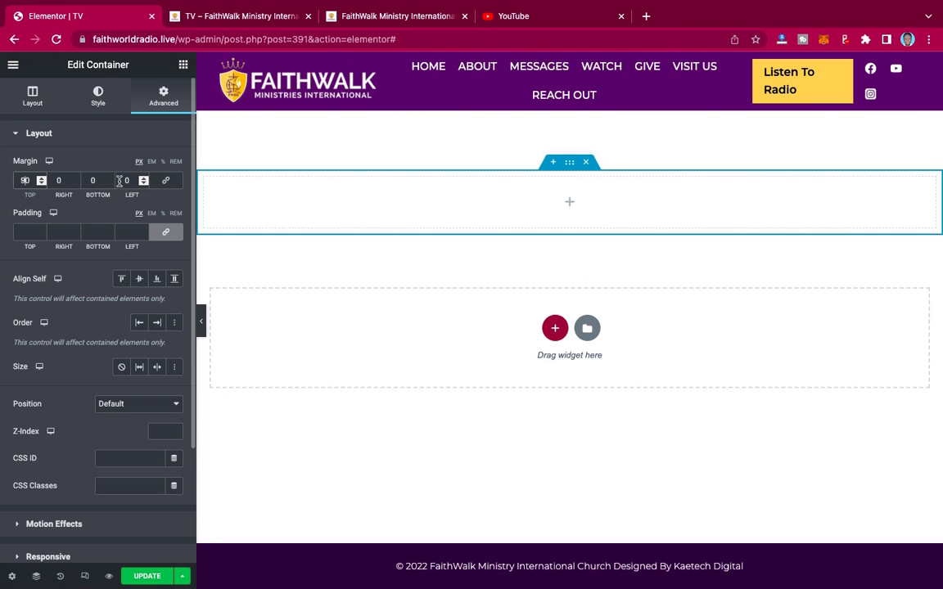
left_click(90, 181)
type("9")
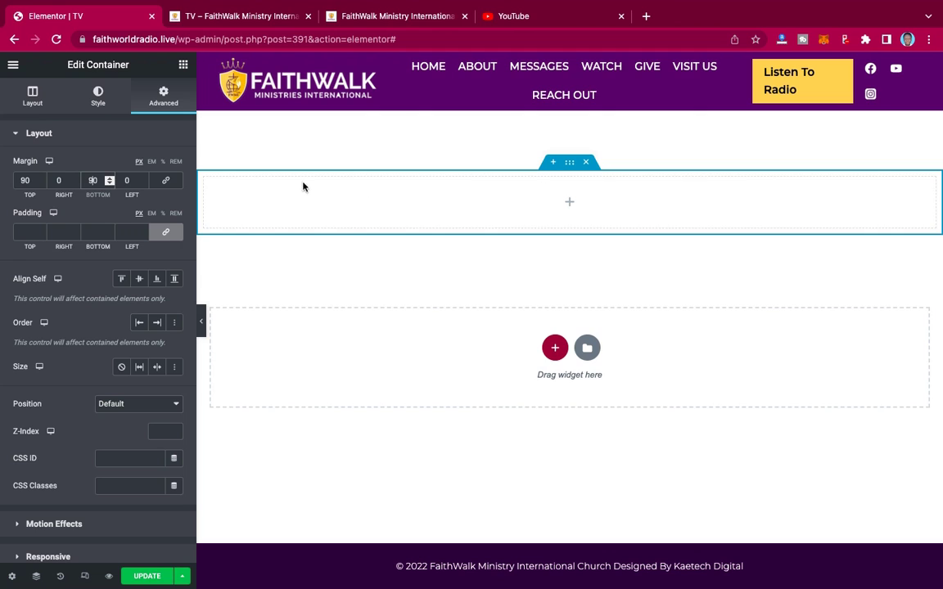
Set the container's minimum height to 700 px and preview the page without the editing panel.
left_click(31, 104)
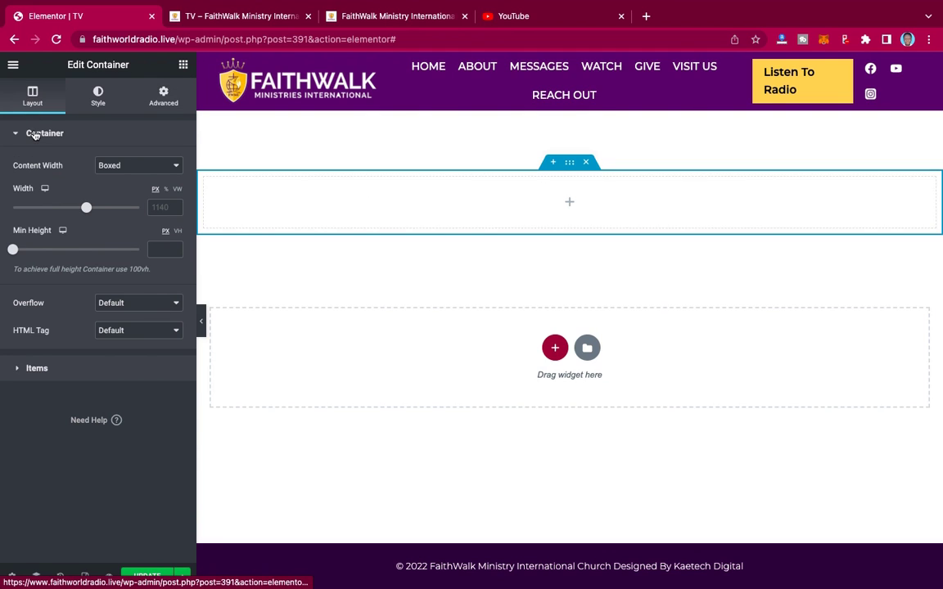
left_click(162, 249)
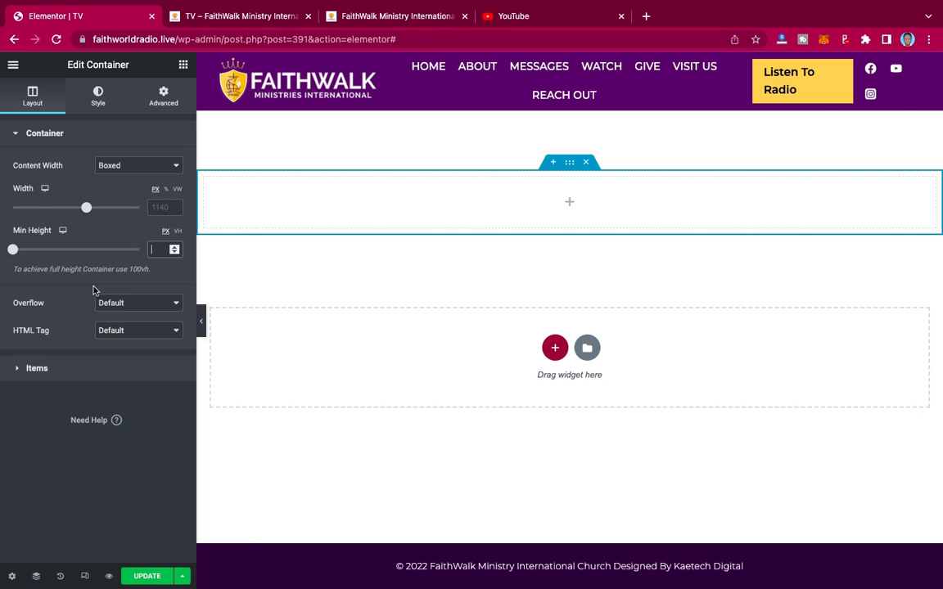
type("700")
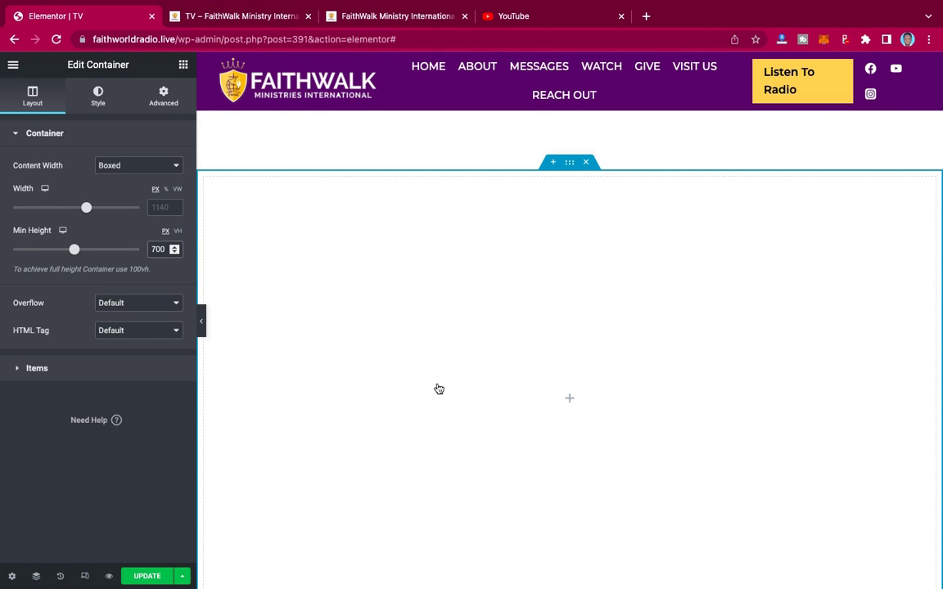
scroll(438, 389, "down", 1)
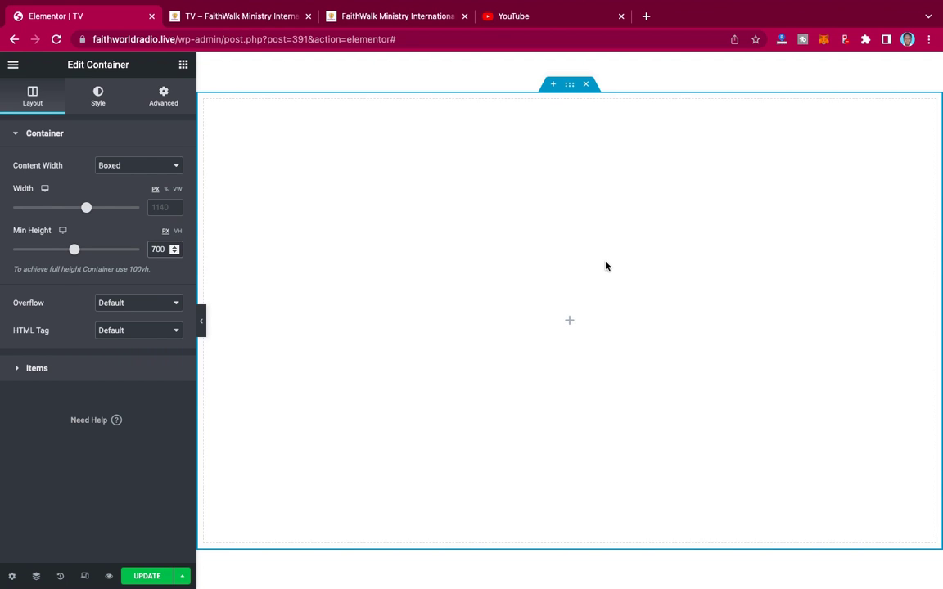
scroll(606, 265, "up", 2)
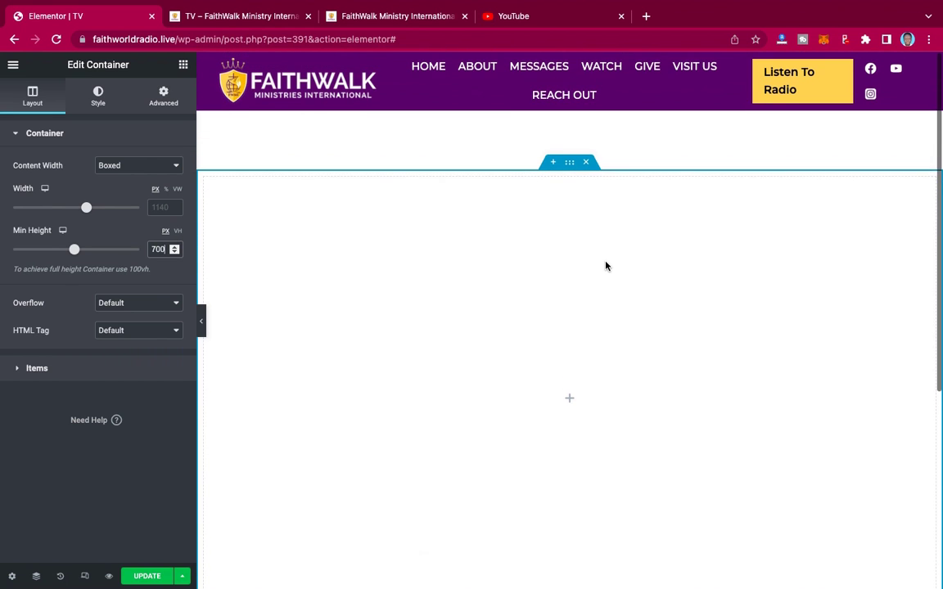
left_click(203, 327)
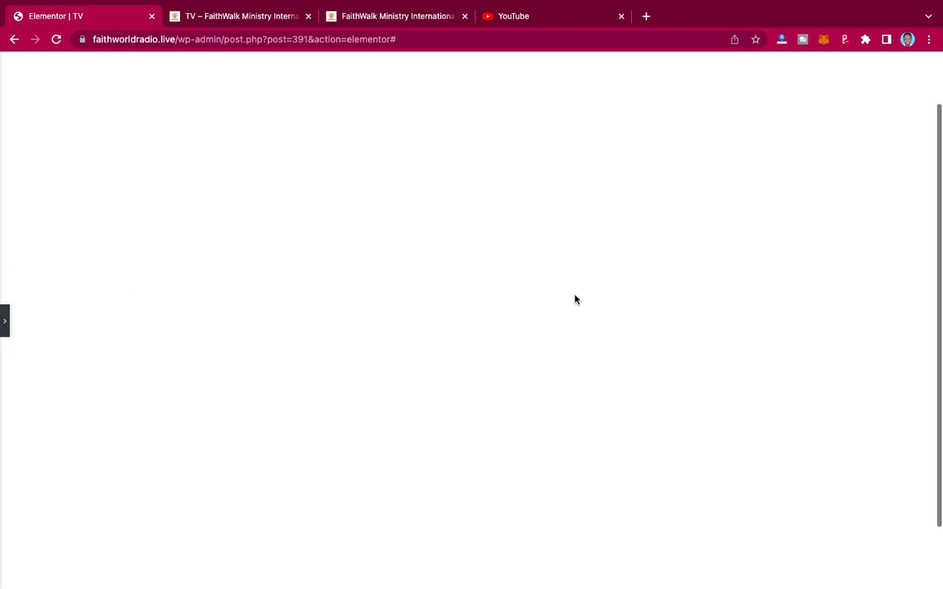
left_click(7, 326)
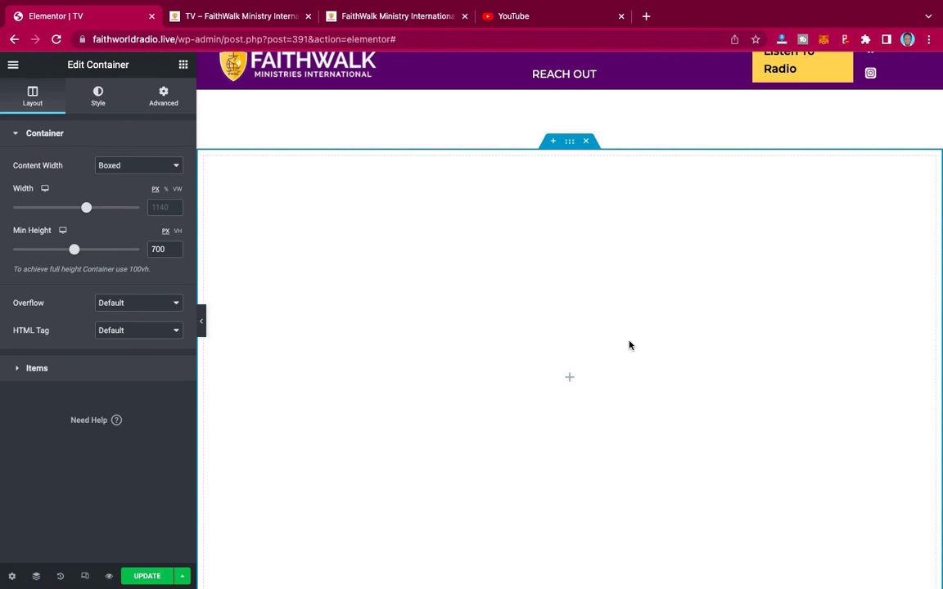
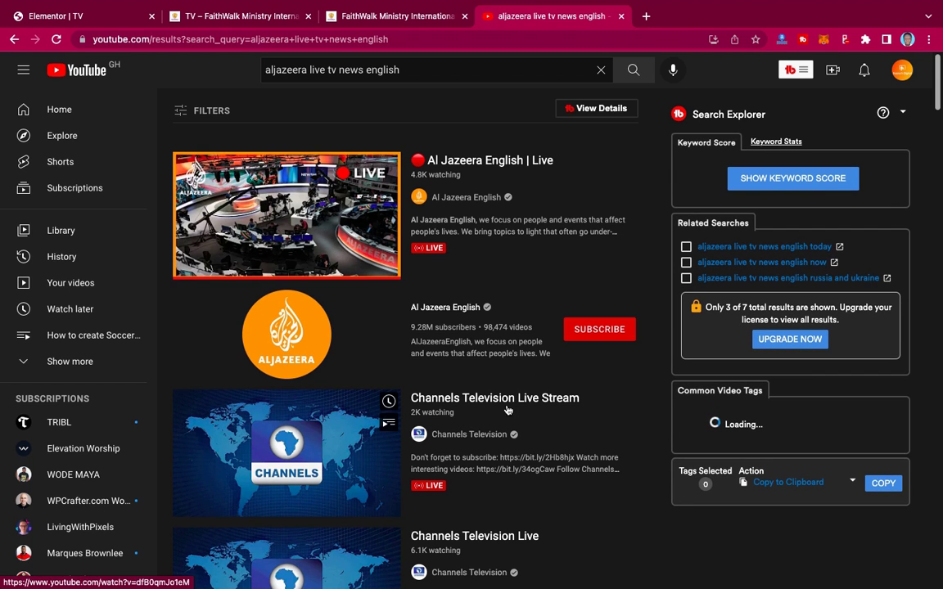
Open the Al Jazeera English | Live stream from the YouTube search results, pause playback and copy its web address.
scroll(548, 409, "down", 5)
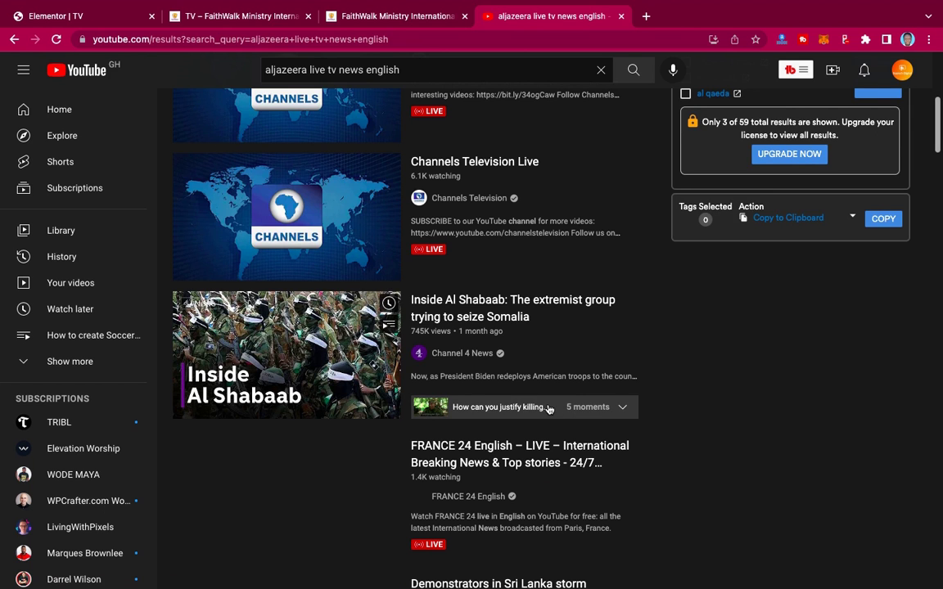
scroll(549, 409, "up", 2)
scroll(549, 409, "down", 3)
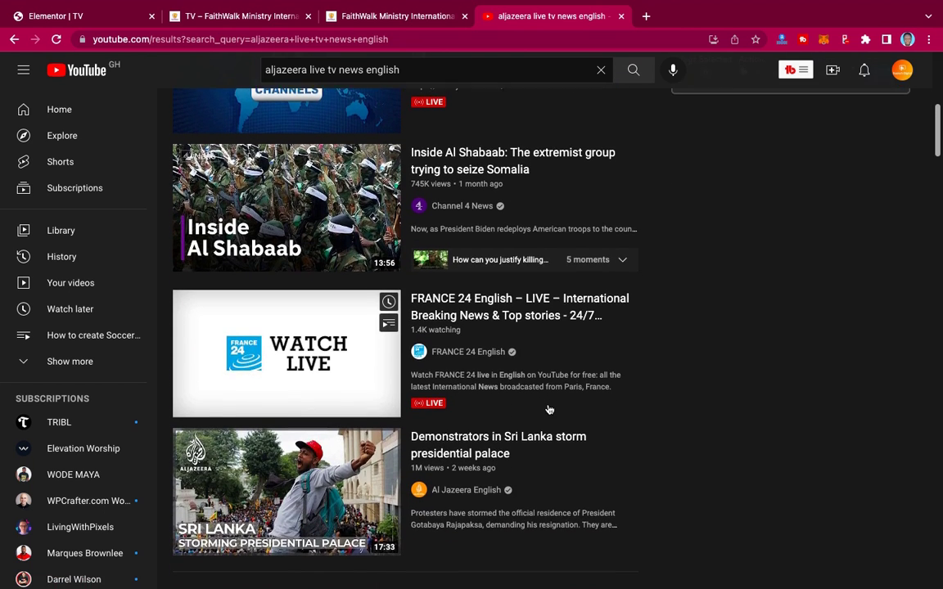
scroll(549, 410, "down", 1)
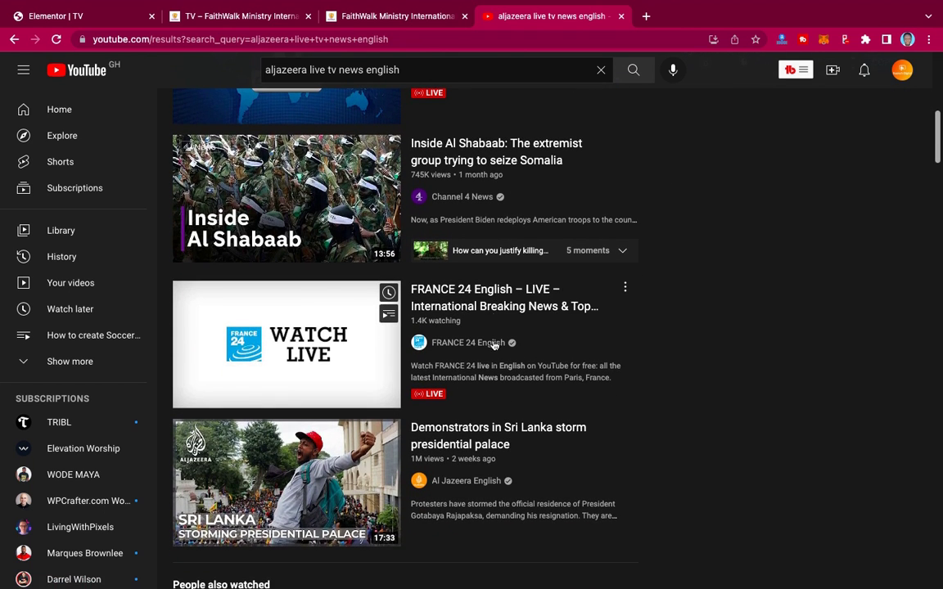
scroll(482, 397, "down", 5)
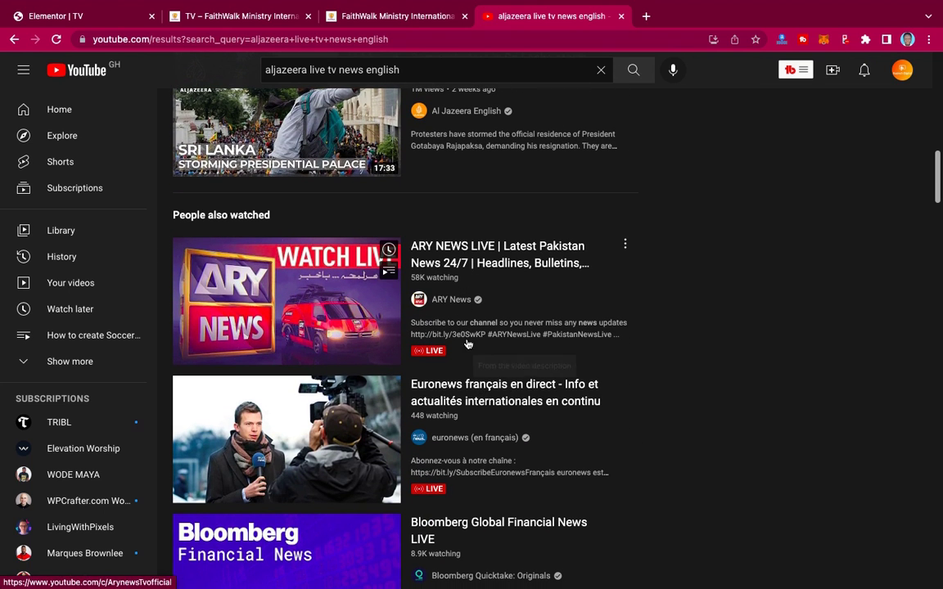
scroll(486, 358, "up", 10)
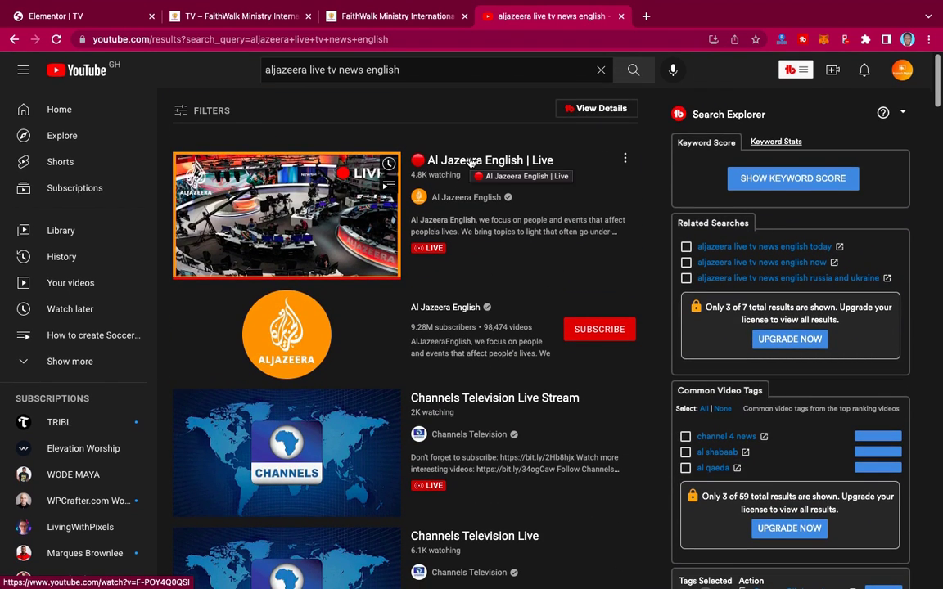
left_click(470, 163)
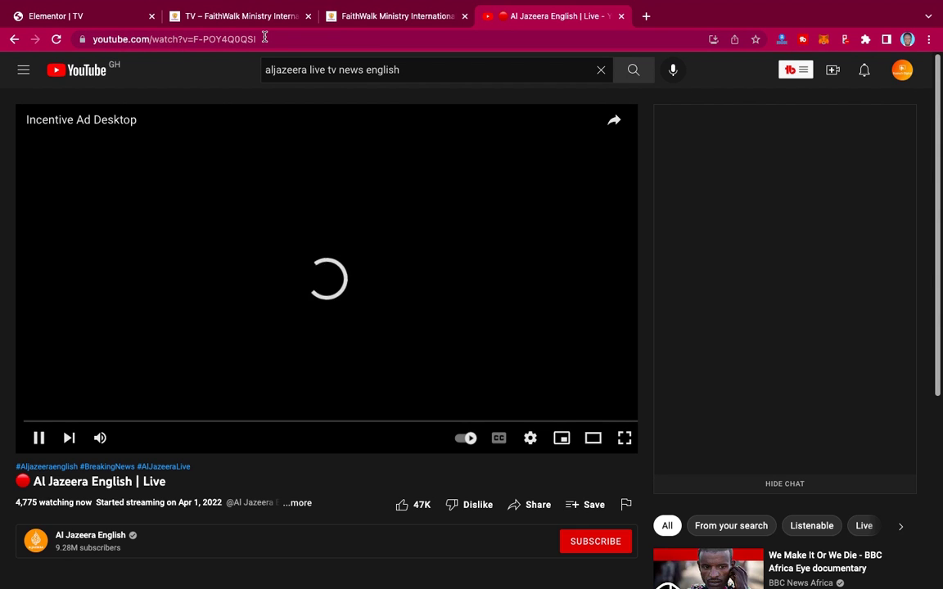
left_click(39, 437)
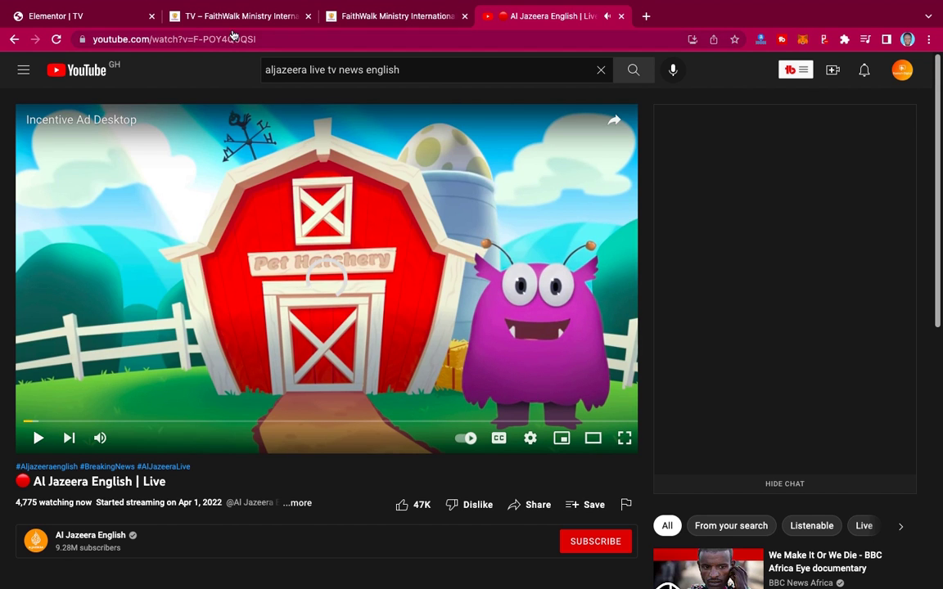
left_click(273, 38)
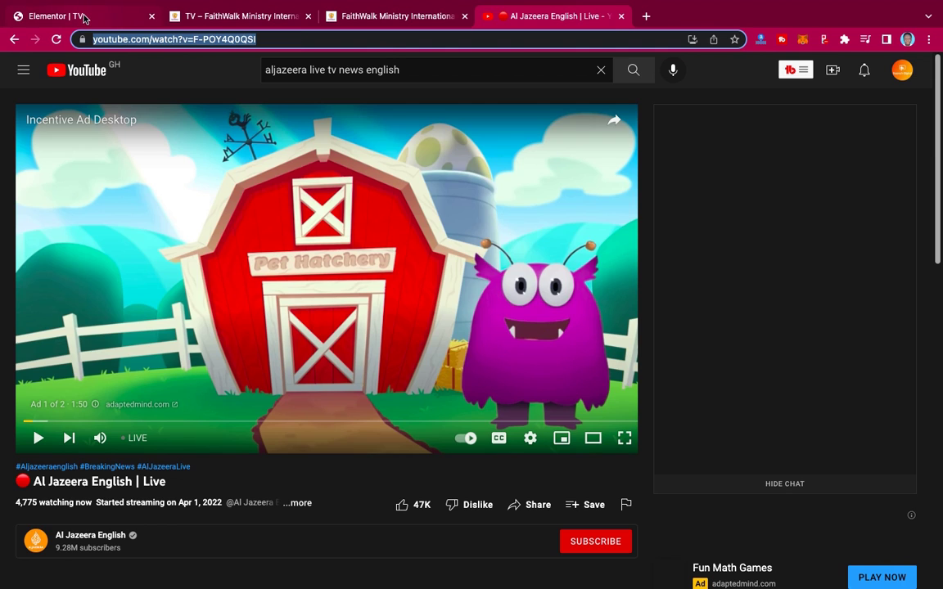
left_click(85, 18)
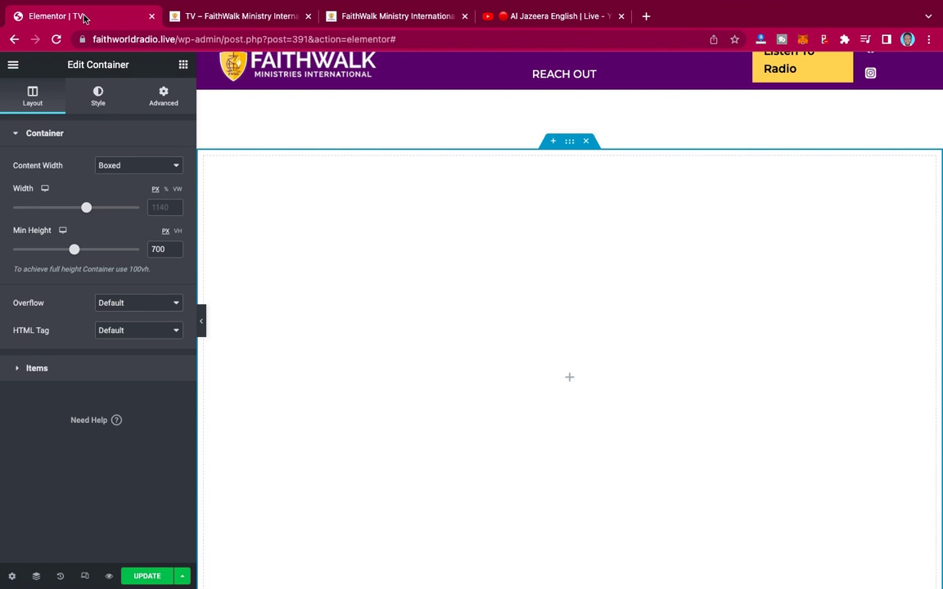
left_click(571, 382)
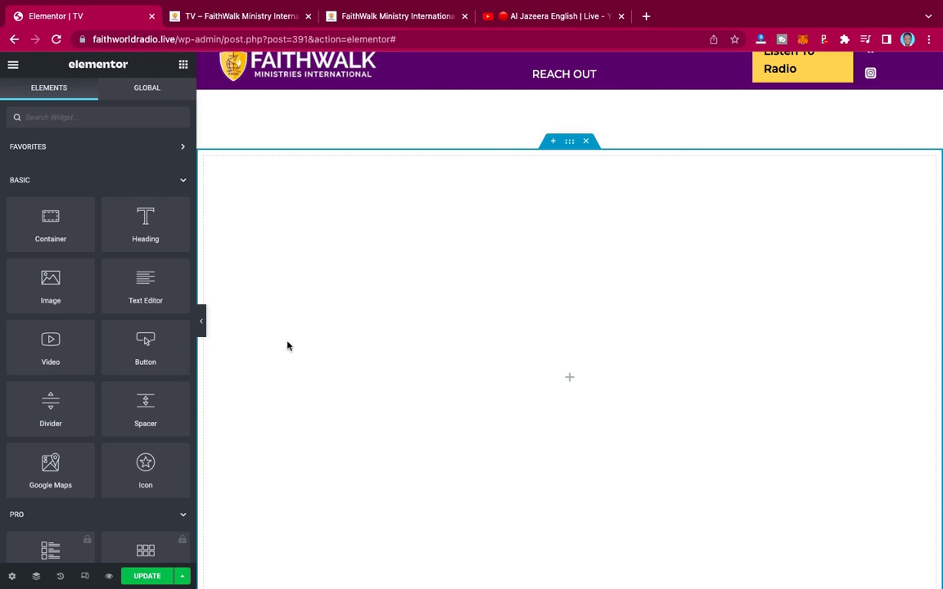
right_click(47, 350)
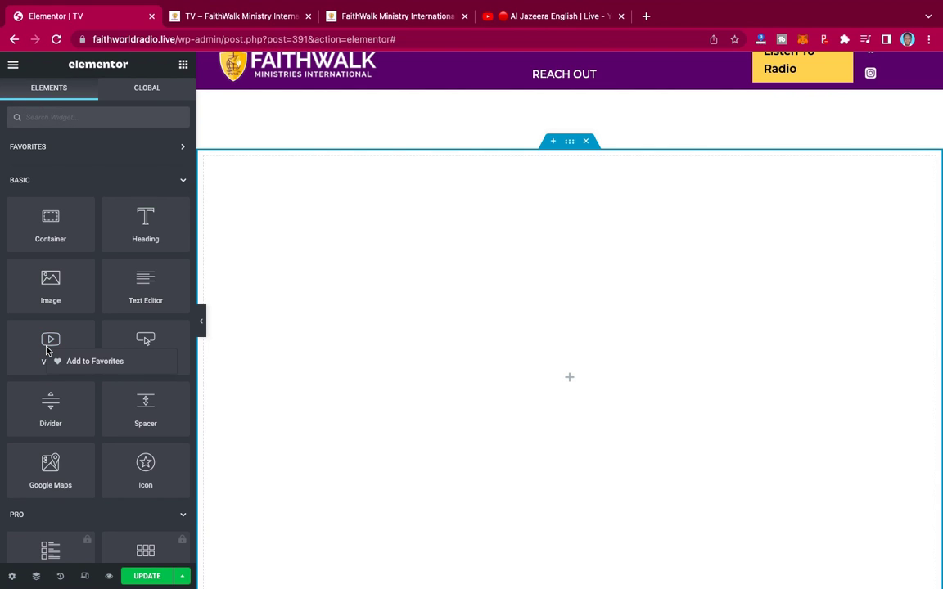
left_click_drag(18, 338, 565, 382)
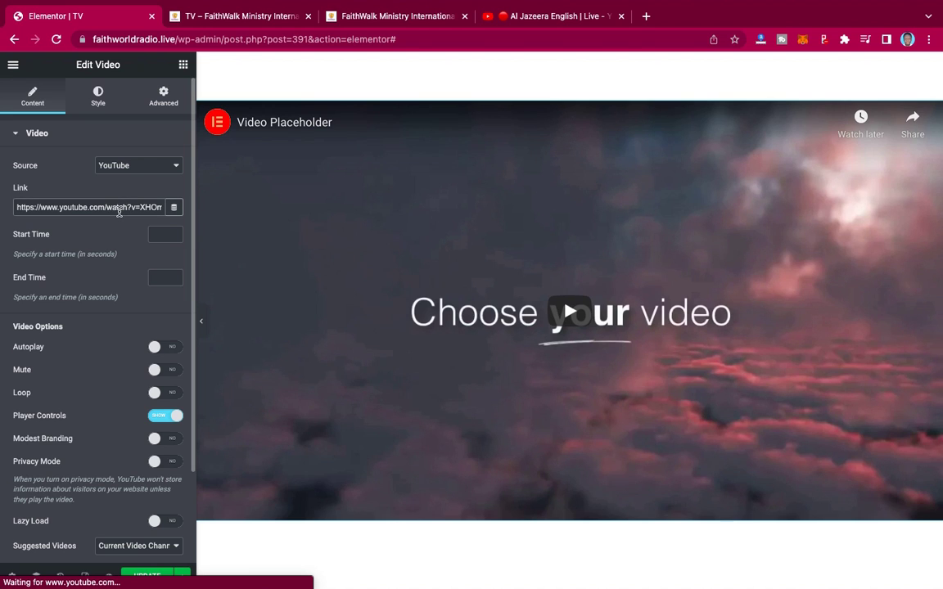
triple_click(119, 208)
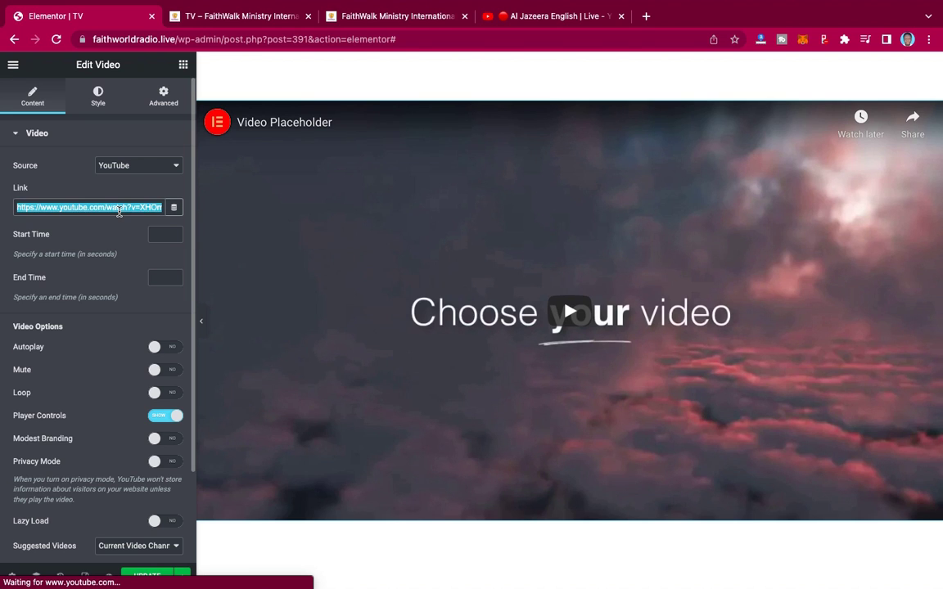
type("https://www.youtube.com/watch?v=F-fOY4Q0QSI")
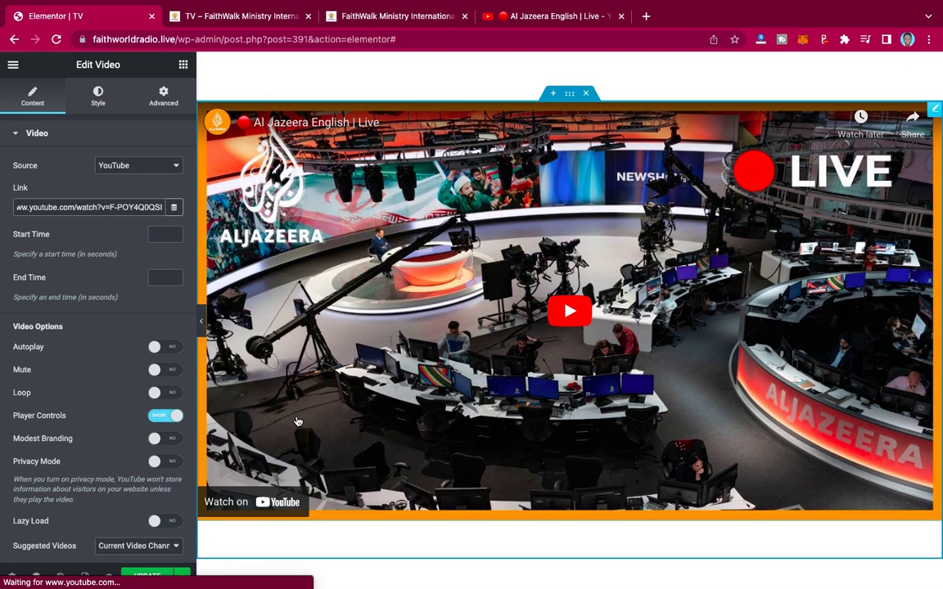
Preview the embedded live video and the surrounding page without the editing panel, then restore the panel.
scroll(205, 327, "right", 2)
left_click(185, 321)
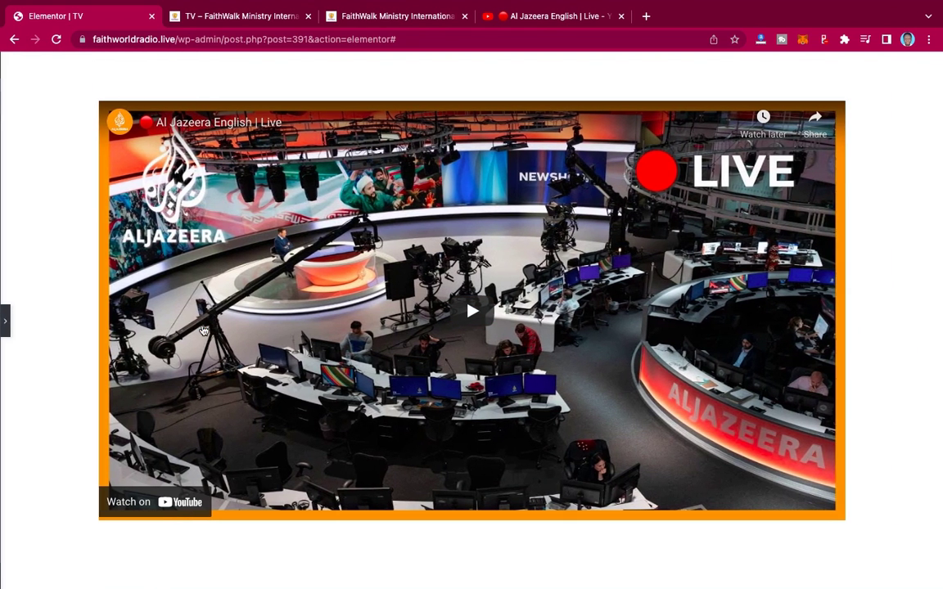
scroll(661, 309, "down", 2)
scroll(661, 309, "down", 1)
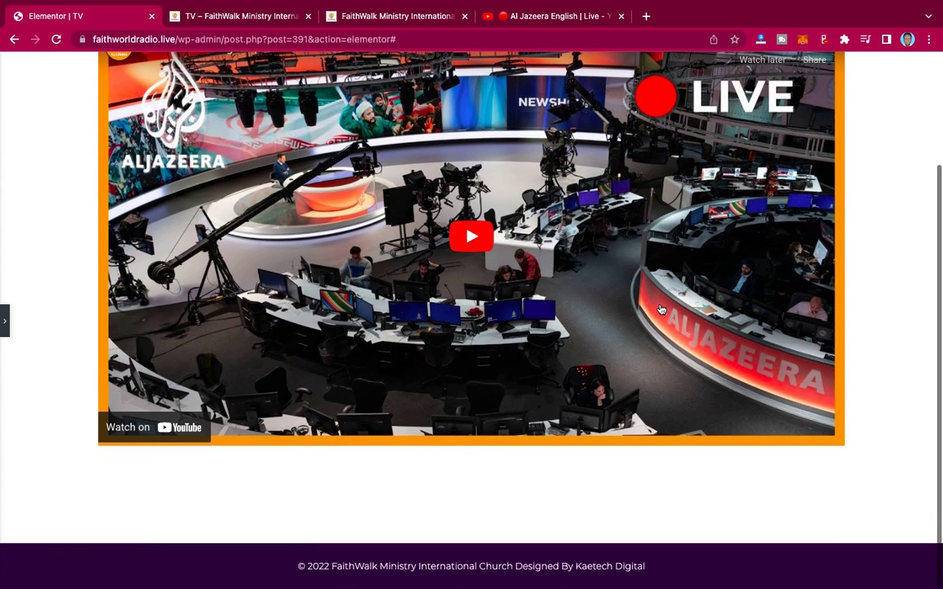
scroll(136, 303, "up", 3)
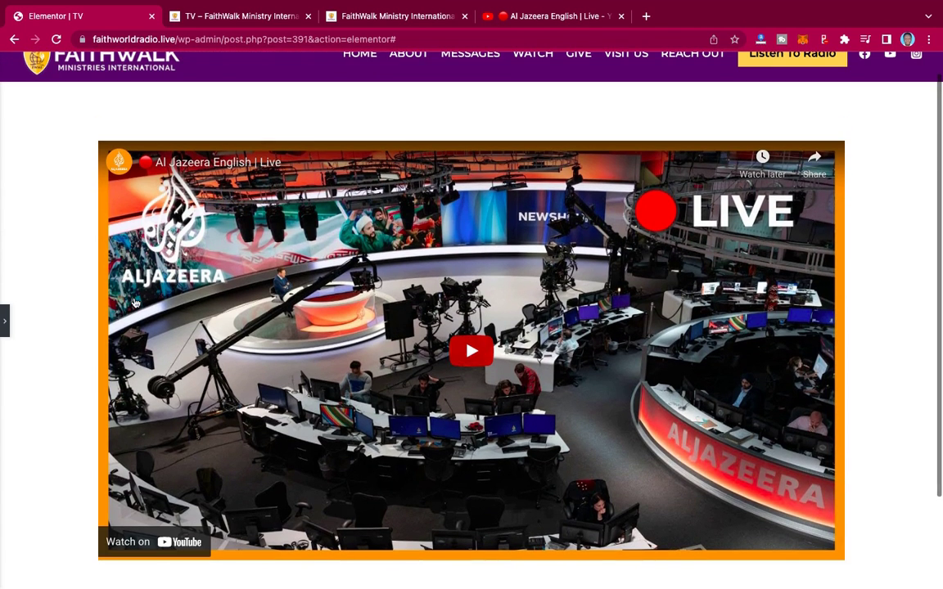
left_click(5, 320)
scroll(504, 341, "down", 2)
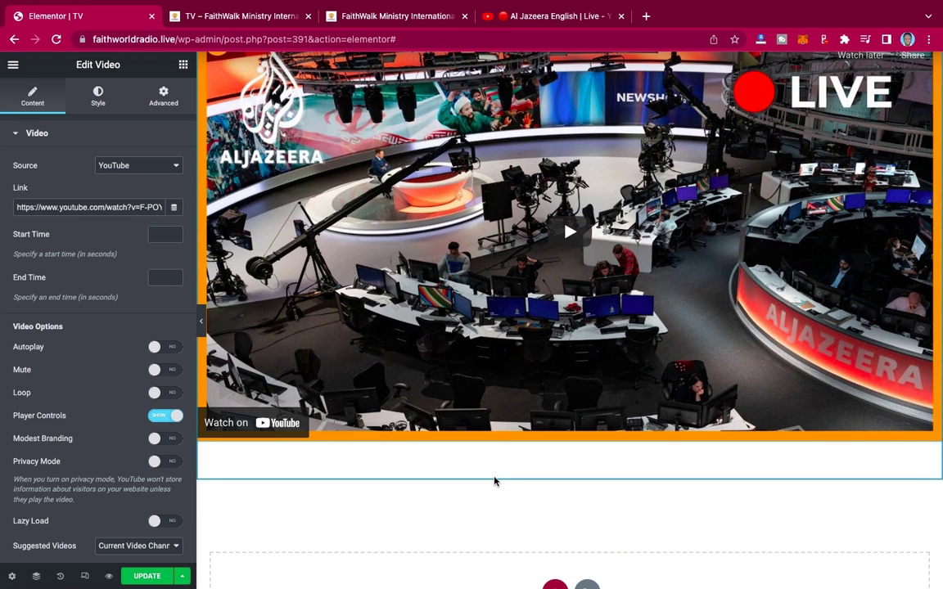
scroll(640, 88, "up", 1)
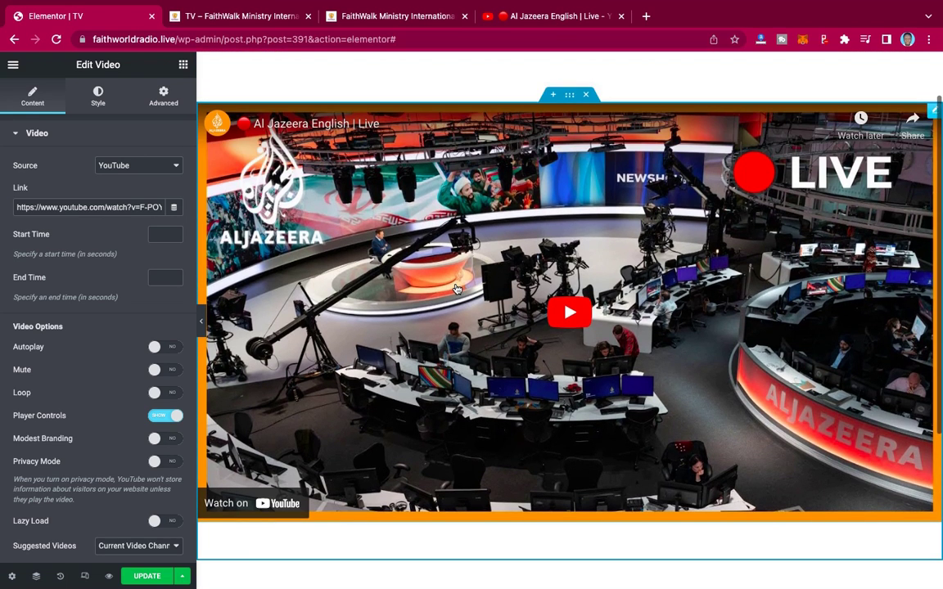
Set the video container's minimum height to 600 px, check it without the editing panel and update the page.
mouse_move(568, 99)
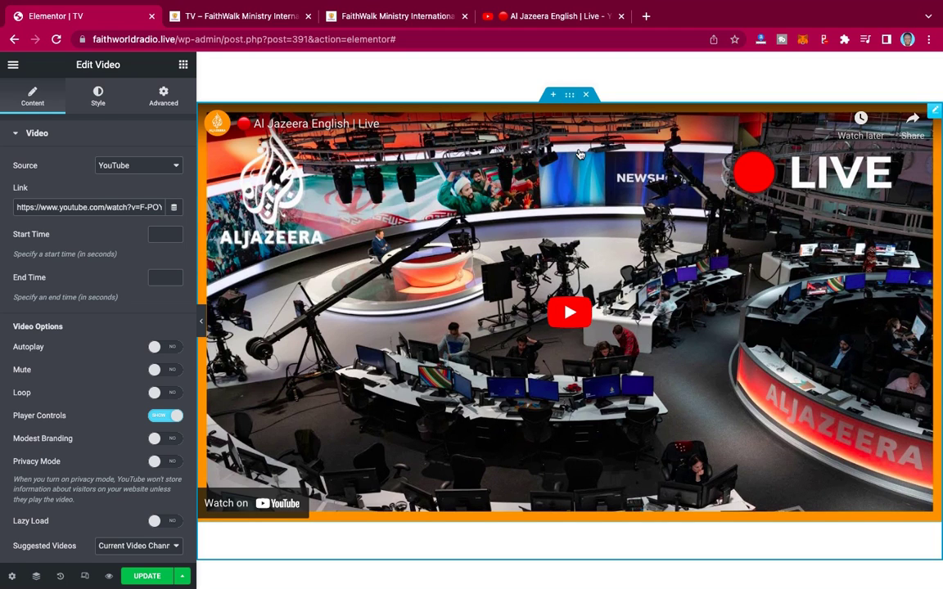
left_click(569, 96)
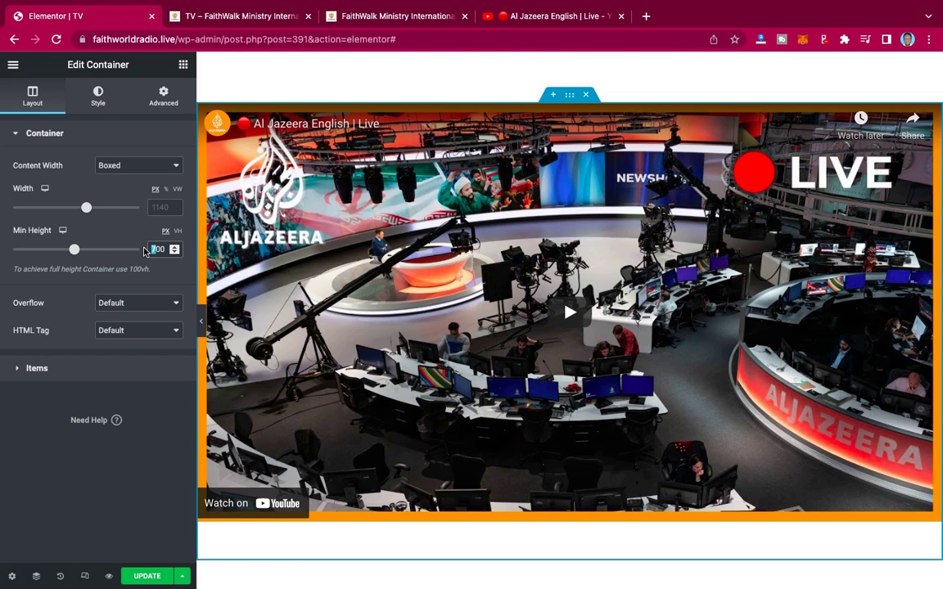
type("600")
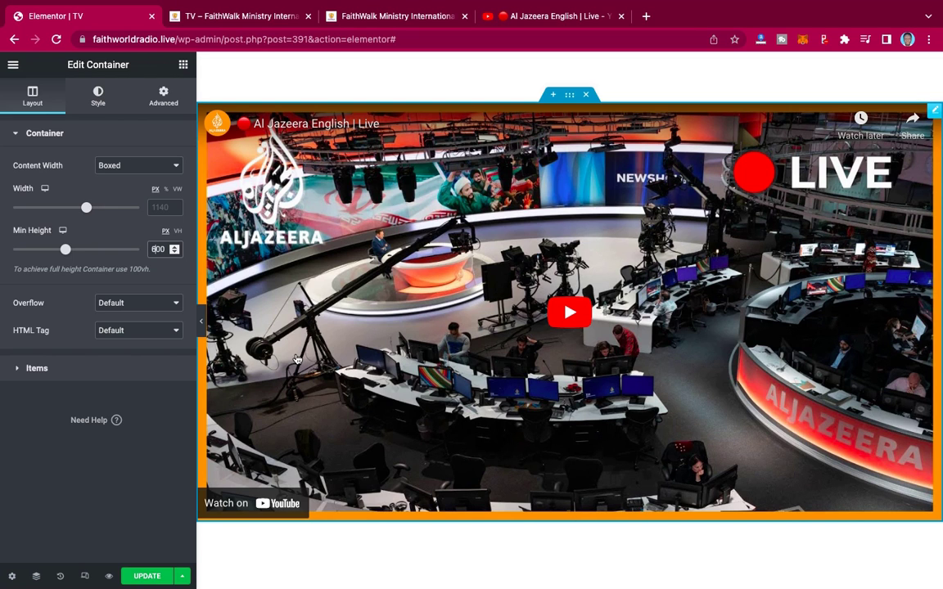
left_click(201, 322)
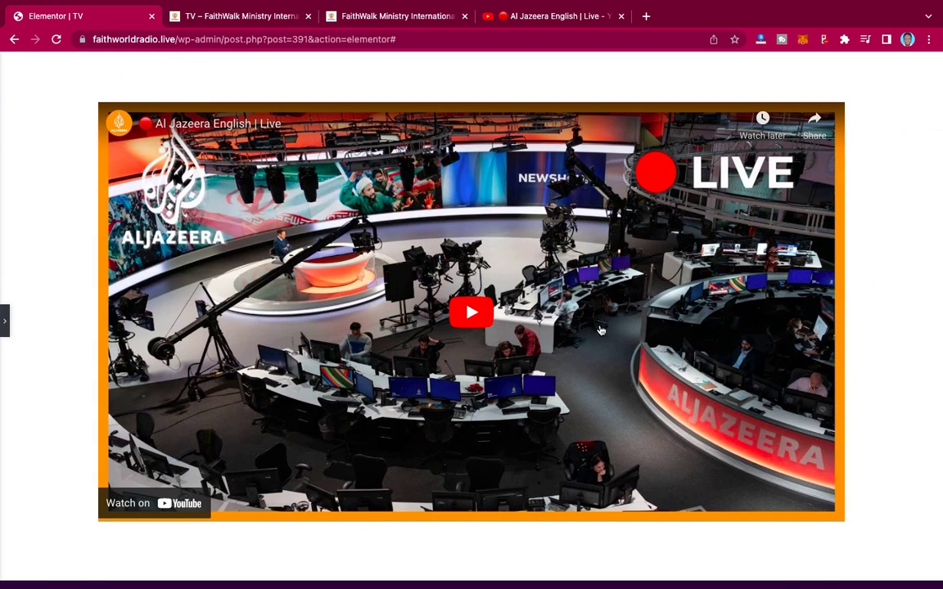
left_click(4, 321)
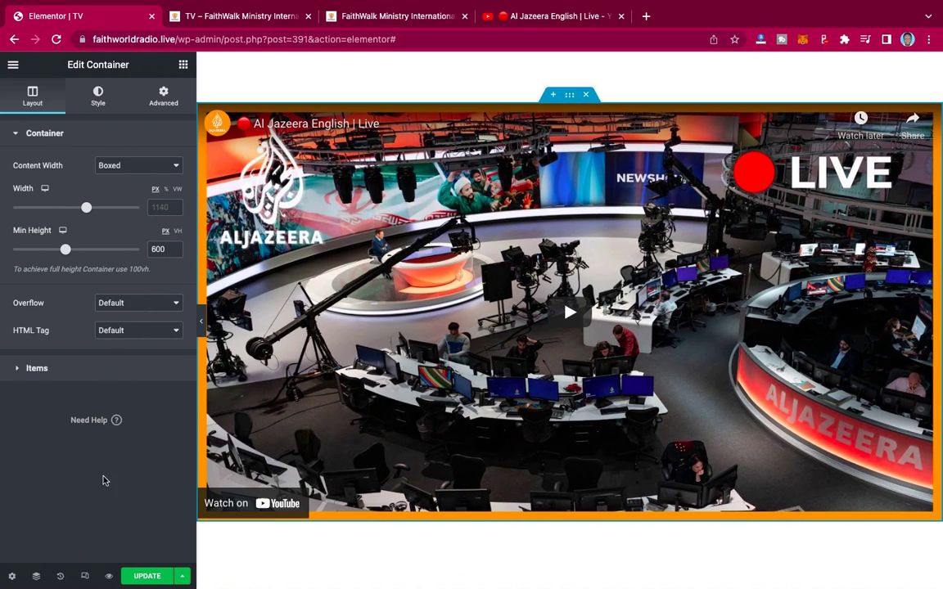
left_click(148, 576)
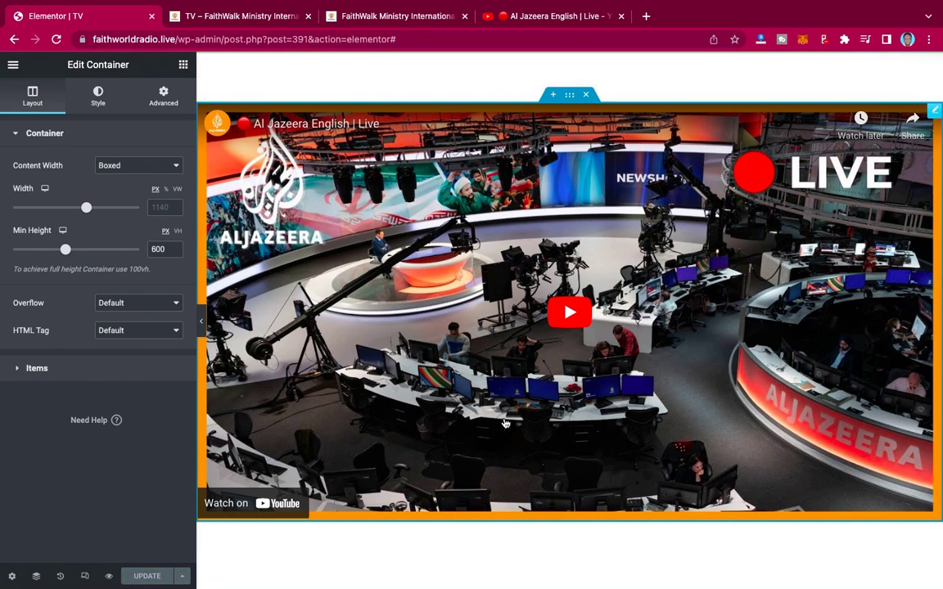
Open the published TV page in a new browser tab and switch to it.
scroll(631, 236, "up", 1)
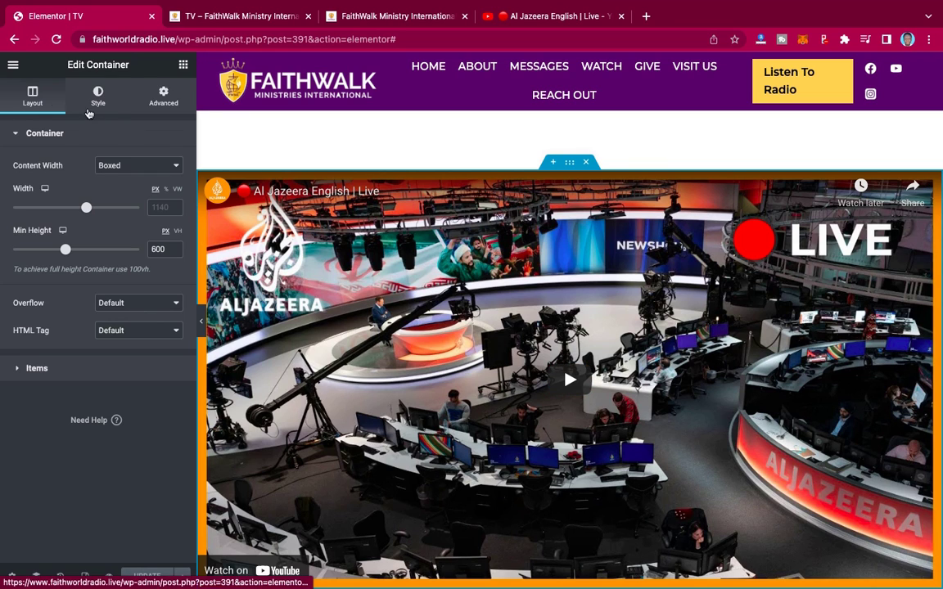
left_click(14, 71)
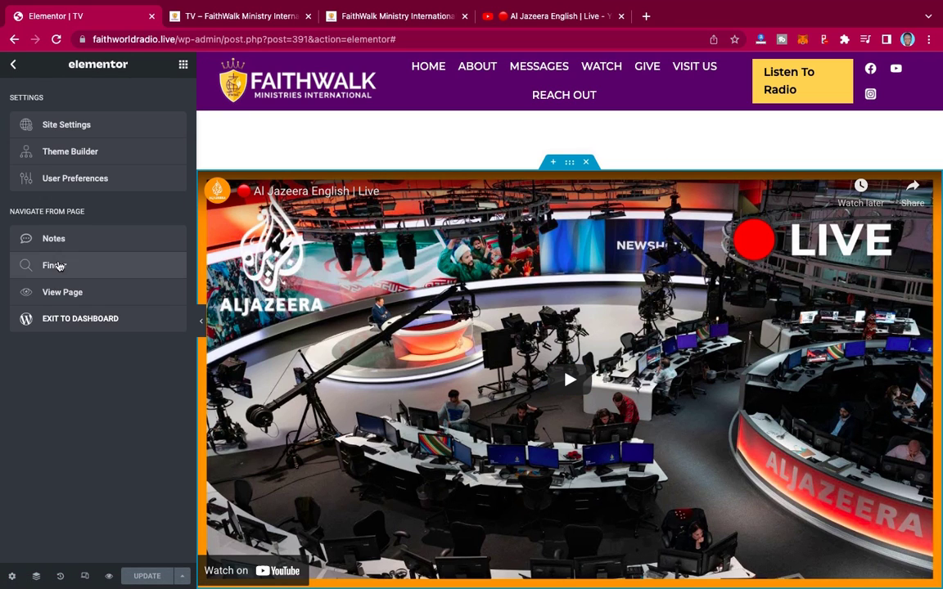
right_click(57, 292)
left_click(88, 299)
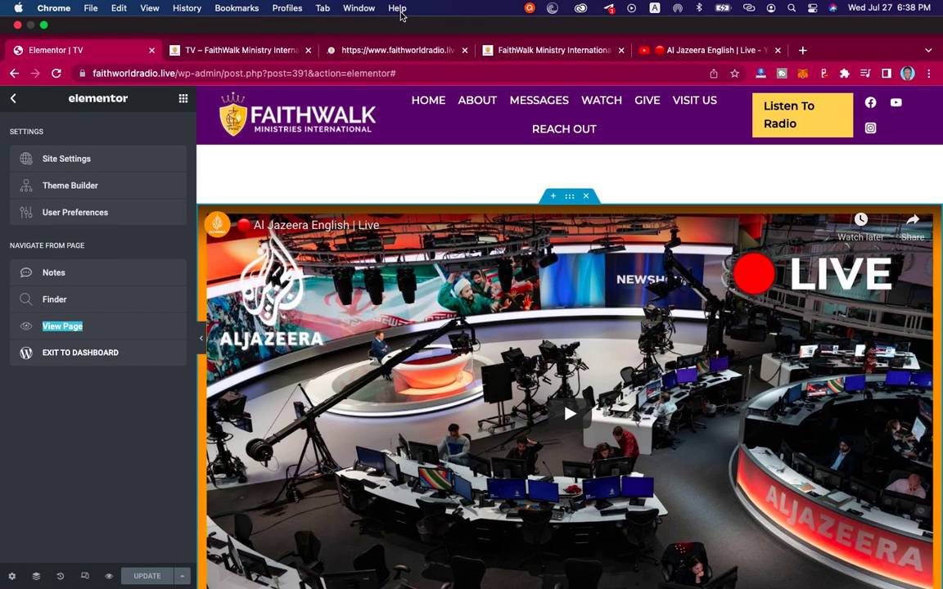
left_click(412, 51)
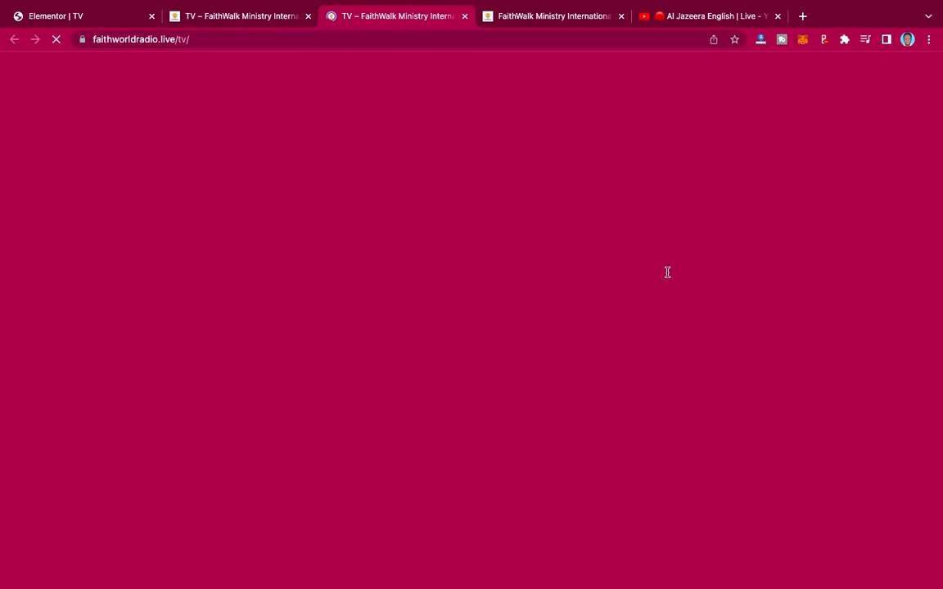
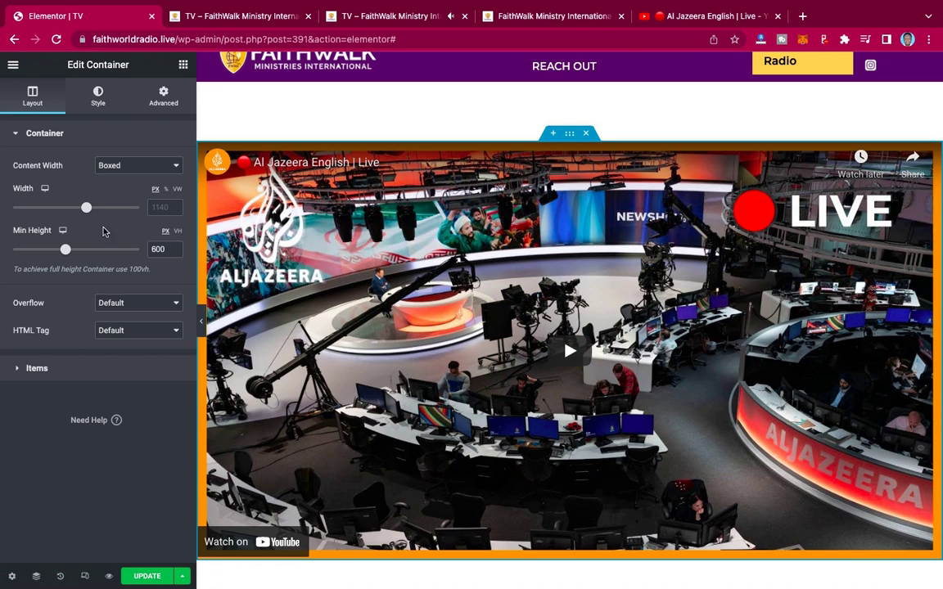
Hide the YouTube video container on desktop, tablet and mobile, and preview the page without the editing panel.
left_click(167, 98)
scroll(89, 322, "down", 3)
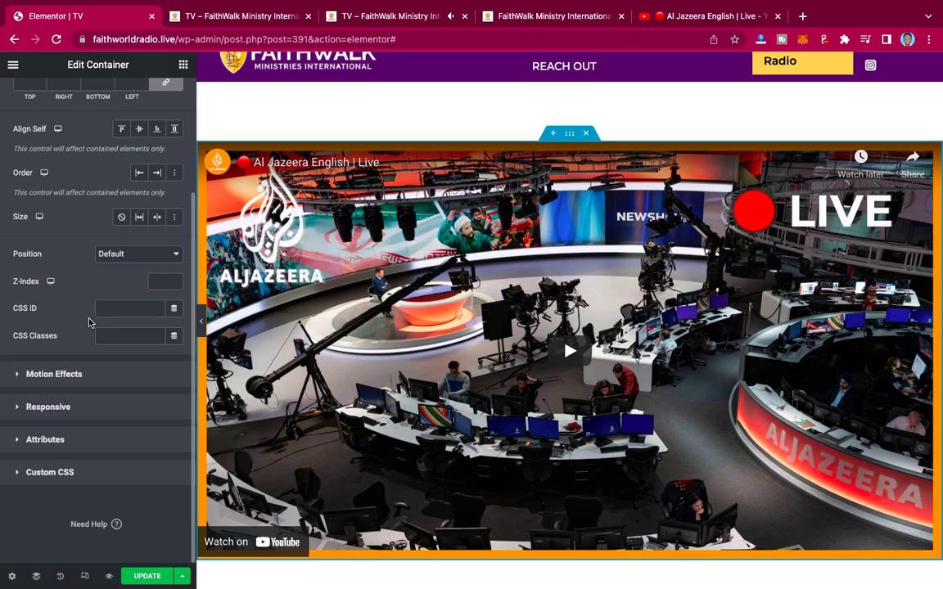
left_click(86, 407)
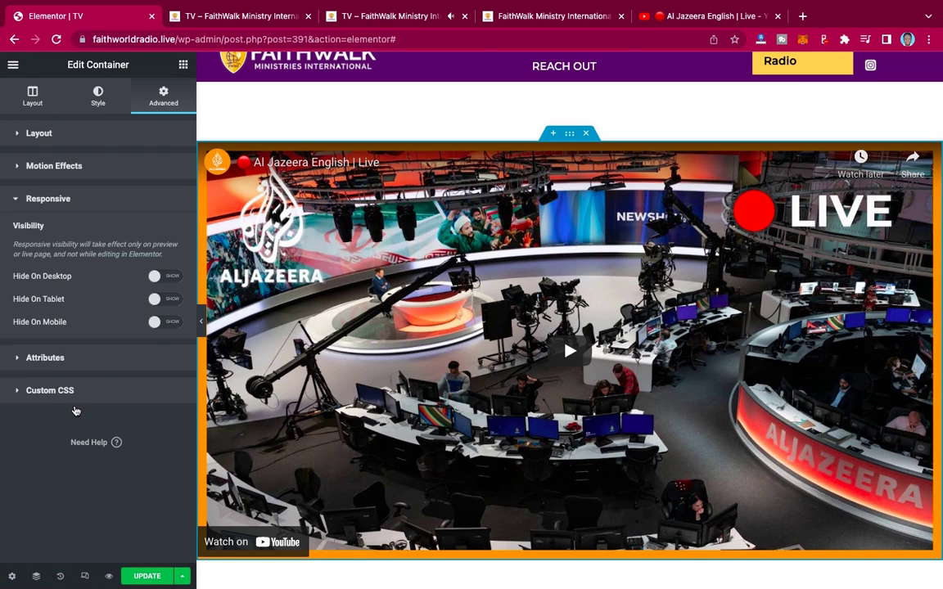
left_click(164, 276)
left_click(169, 299)
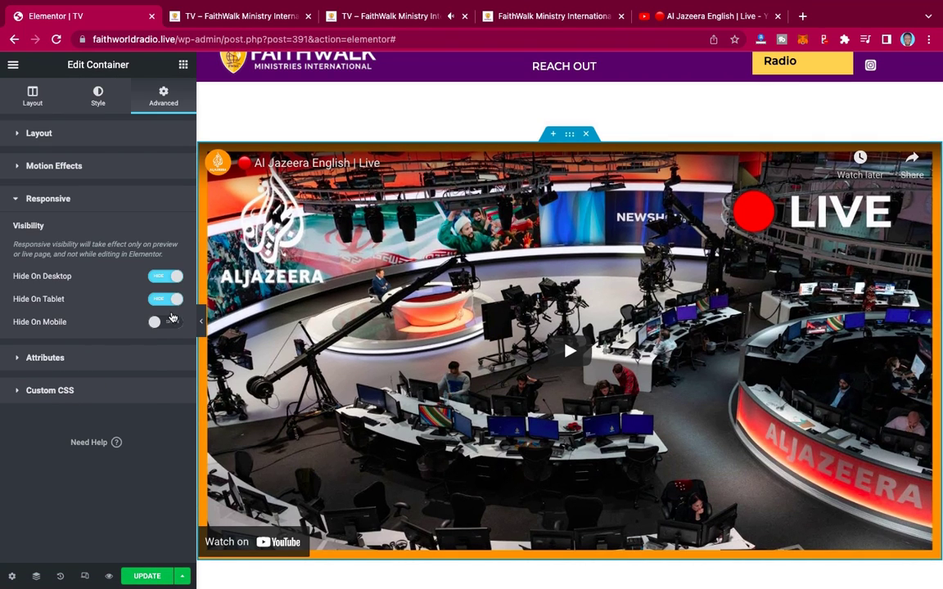
left_click(168, 323)
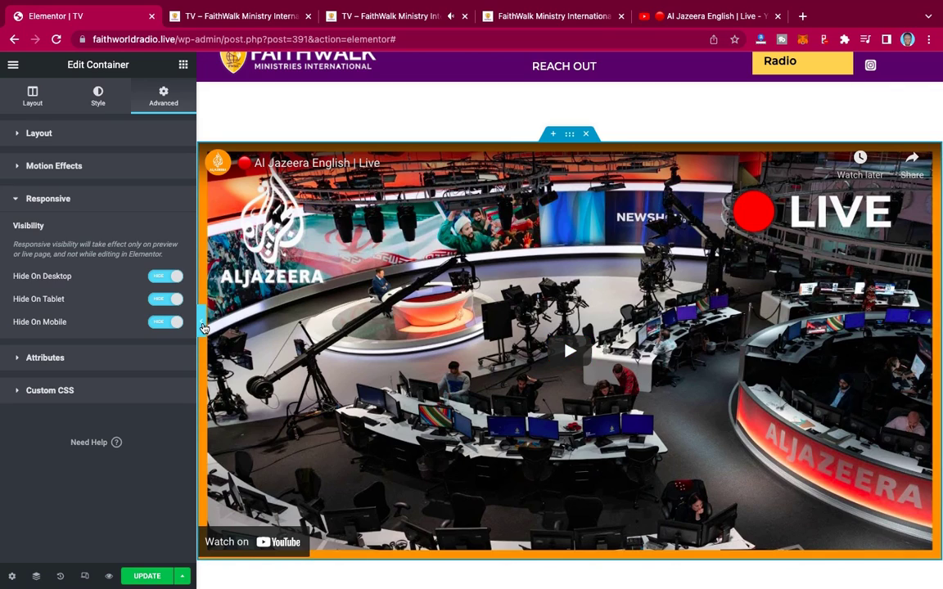
left_click(202, 326)
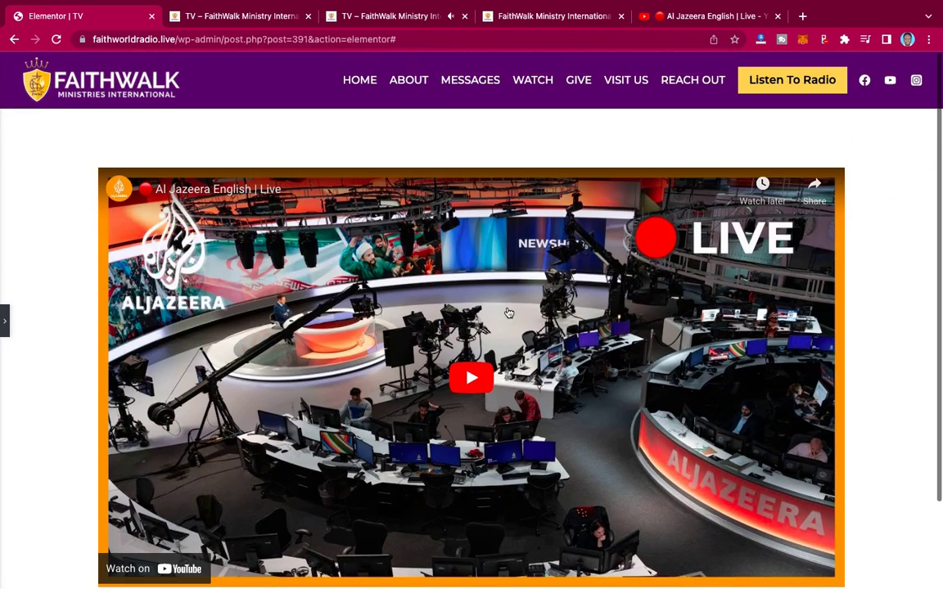
left_click(6, 321)
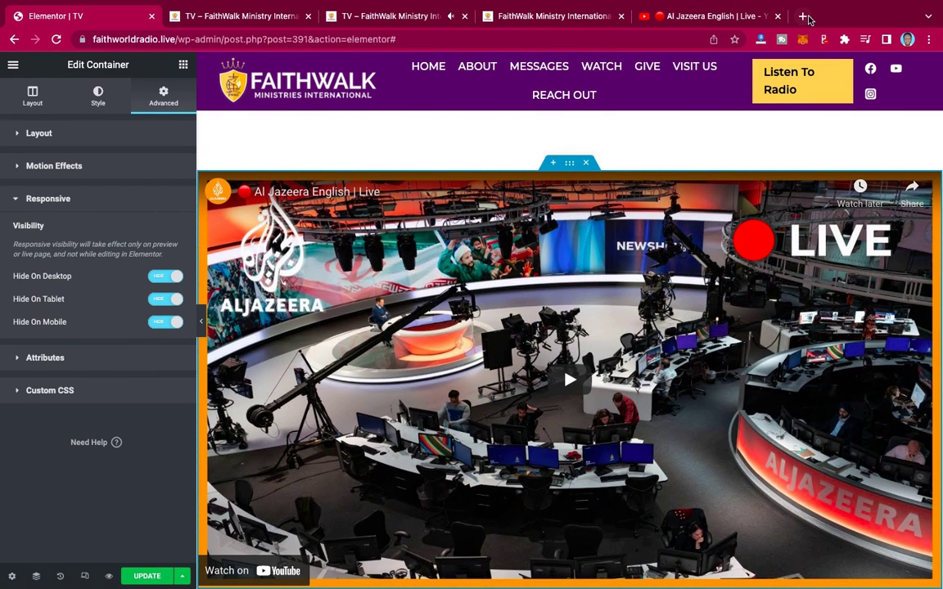
Open facebook.com in a new browser tab and go to the live videos in its Watch section.
left_click(804, 16)
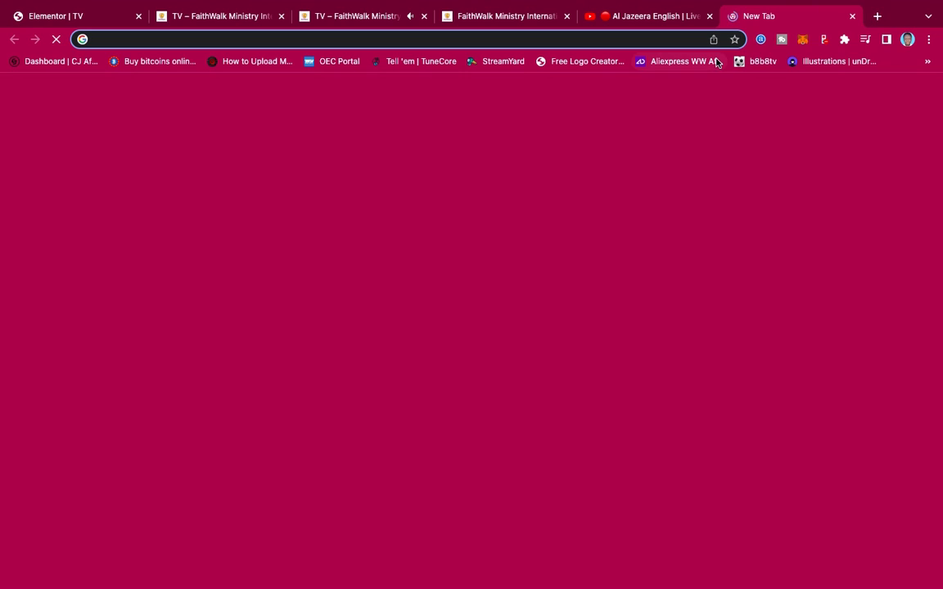
type("facebook.com")
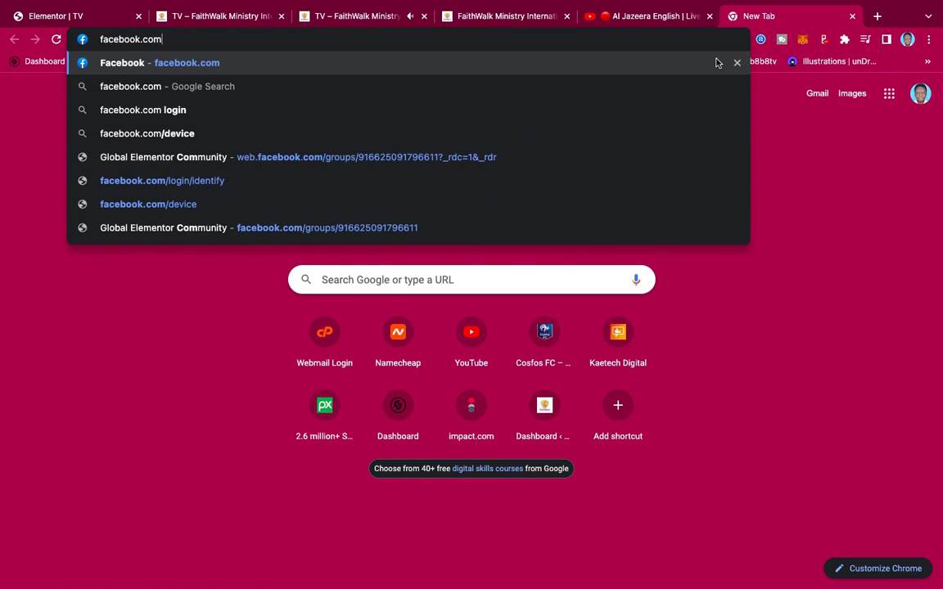
key("Return")
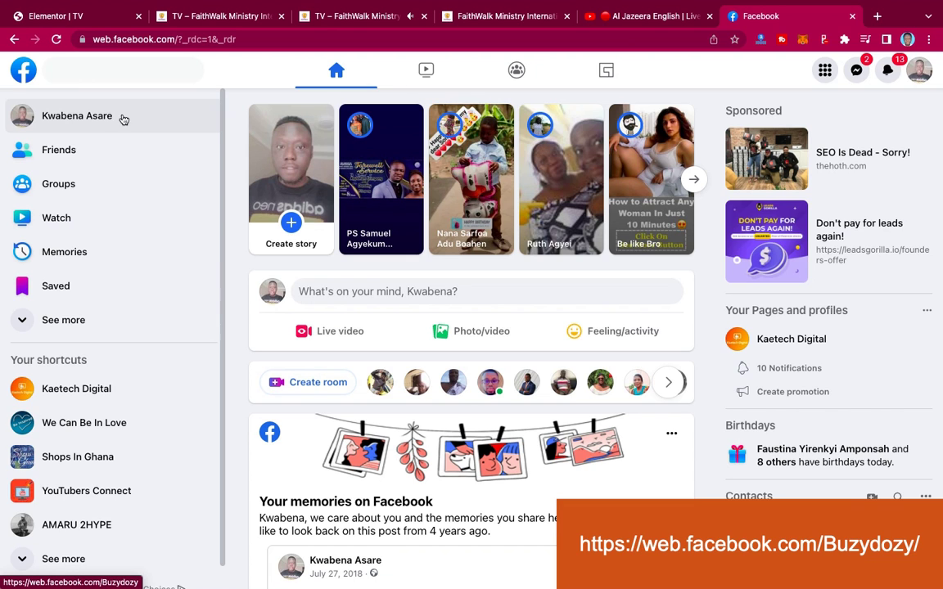
left_click(80, 225)
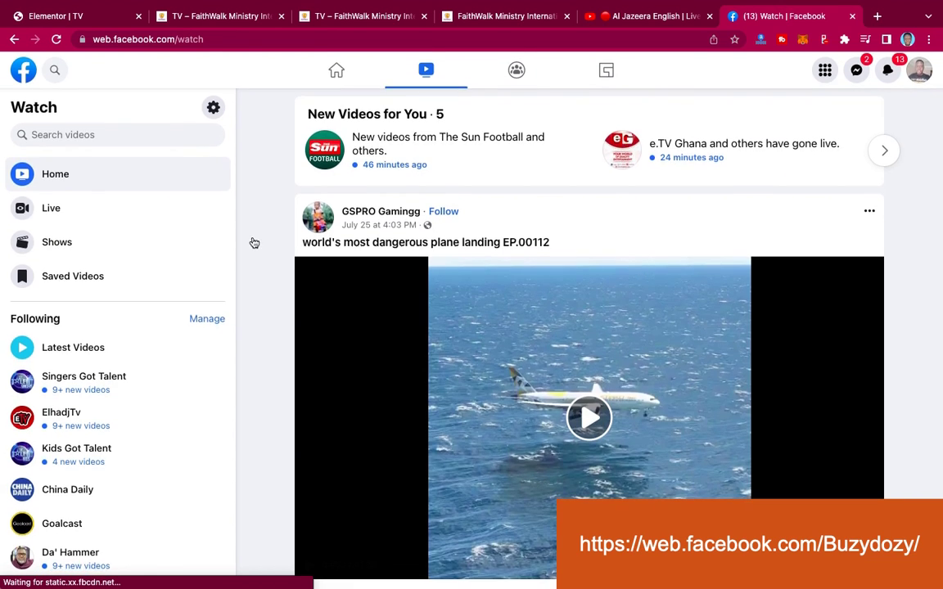
left_click(62, 212)
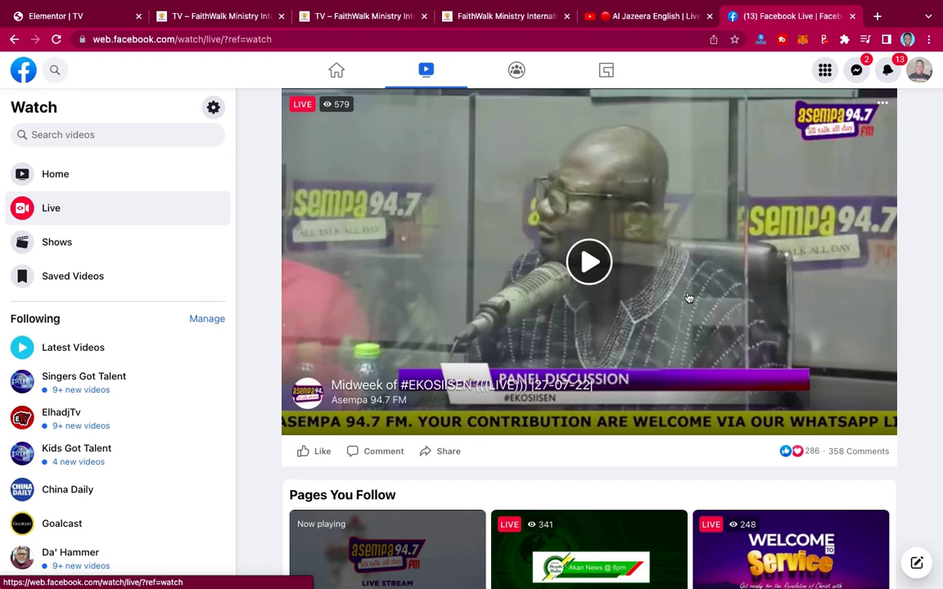
Look through the live videos from followed pages and the suggested live videos.
scroll(689, 298, "down", 5)
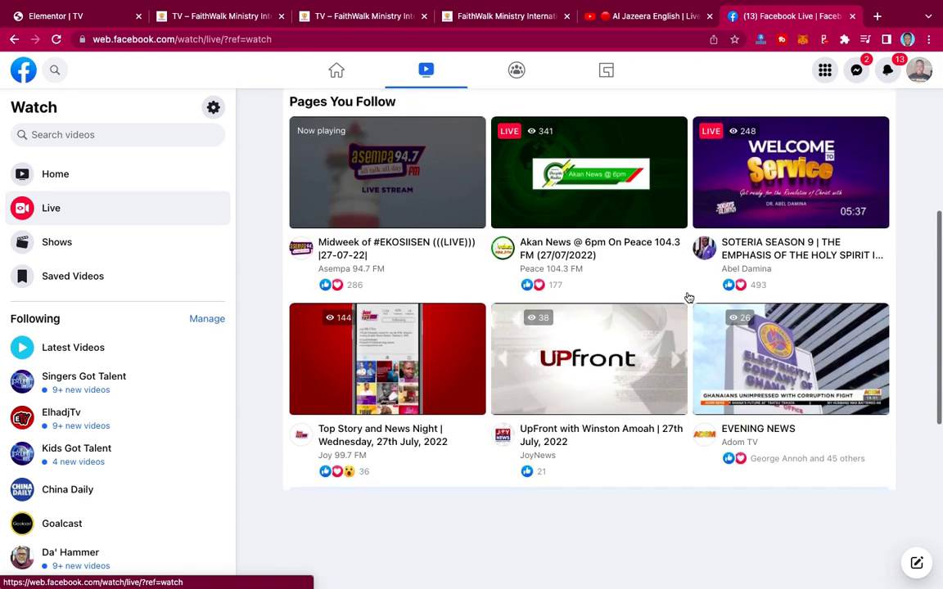
scroll(689, 298, "up", 1)
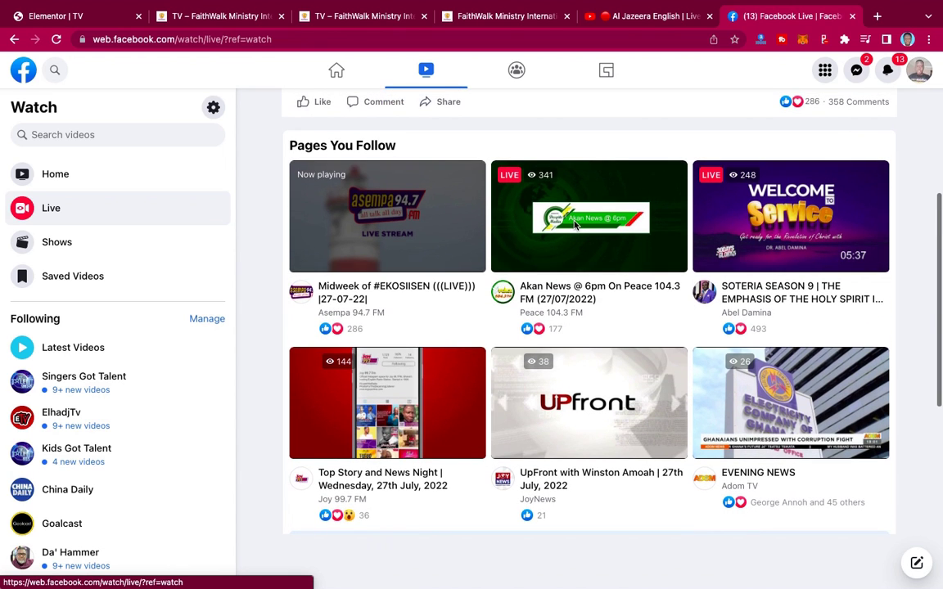
scroll(751, 224, "down", 1)
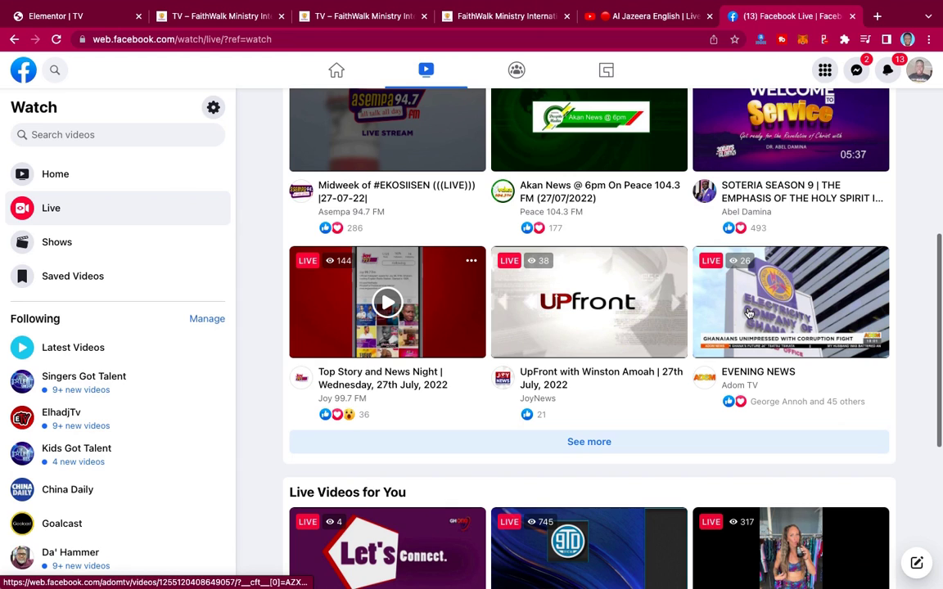
scroll(749, 312, "down", 3)
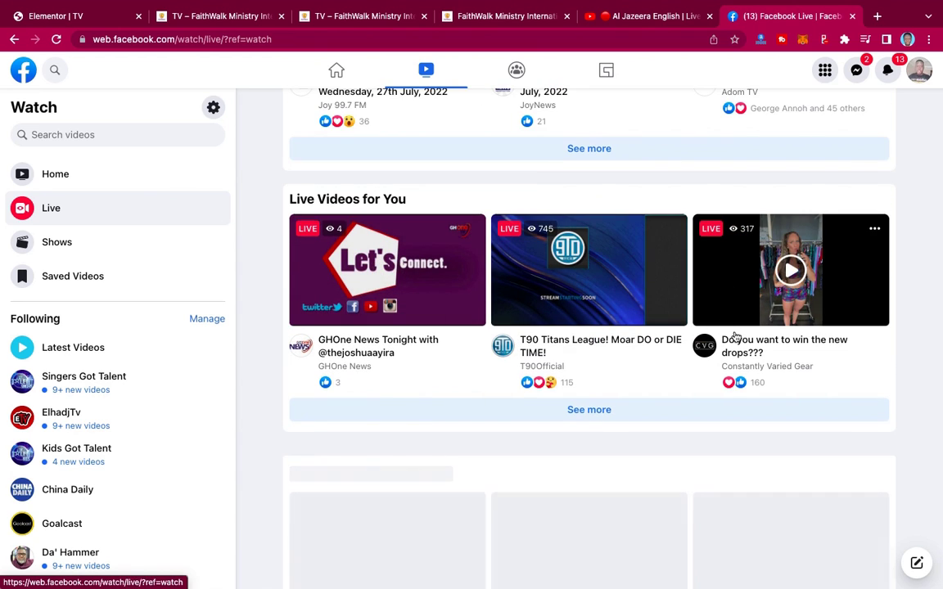
scroll(735, 335, "down", 1)
scroll(735, 336, "up", 3)
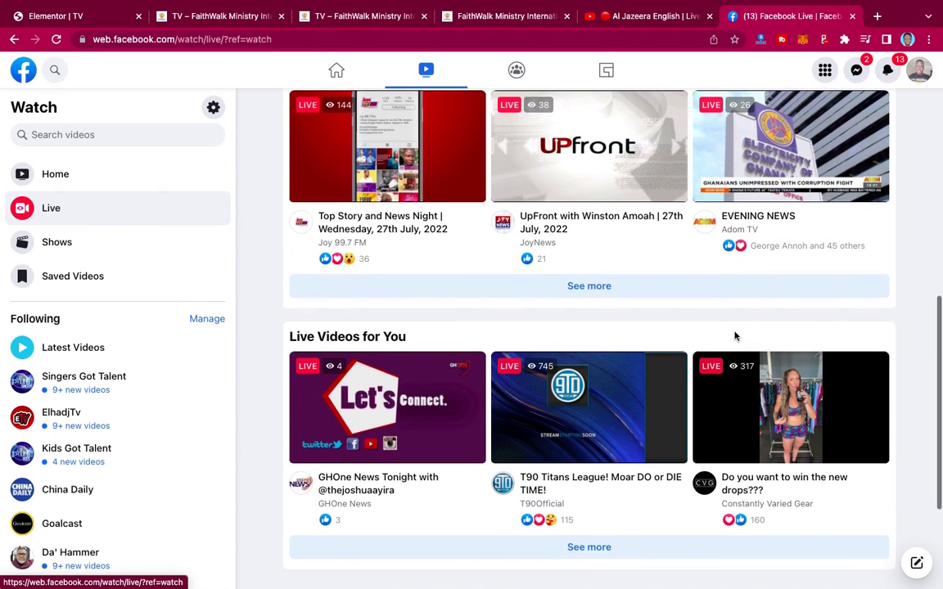
scroll(735, 336, "up", 3)
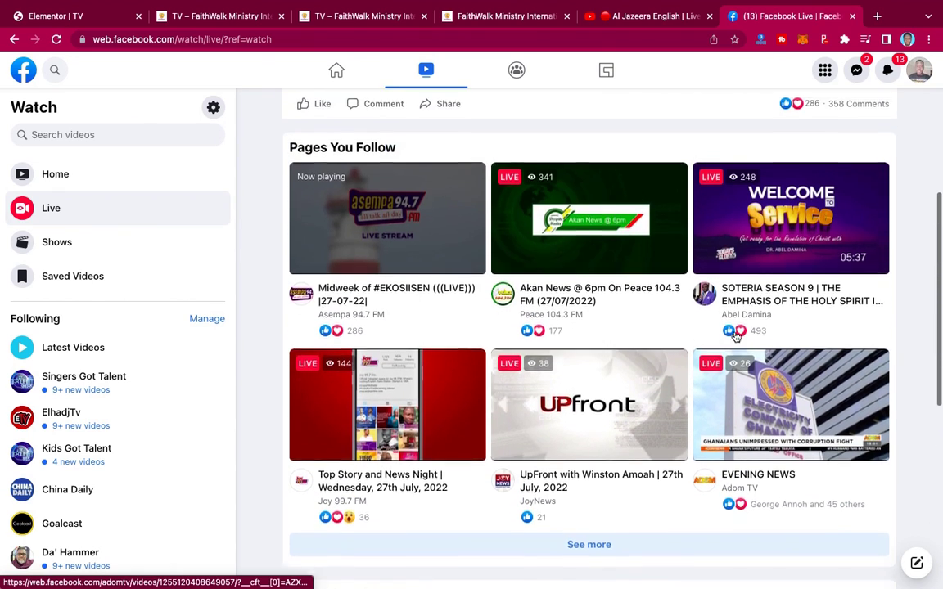
scroll(735, 336, "up", 4)
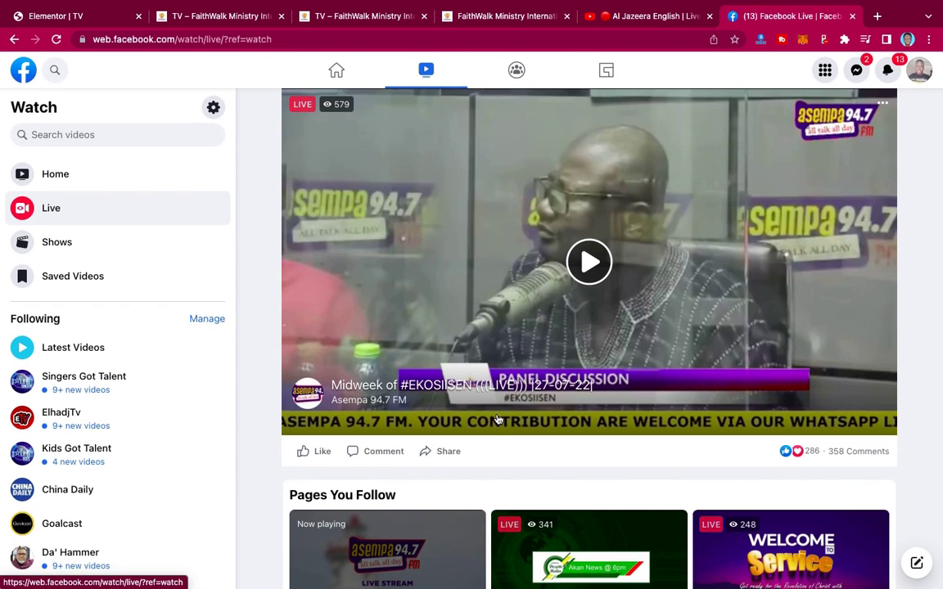
Copy the embed code of the Asempa 94.7 FM live video and return to the Elementor editor of the TV page.
left_click(440, 452)
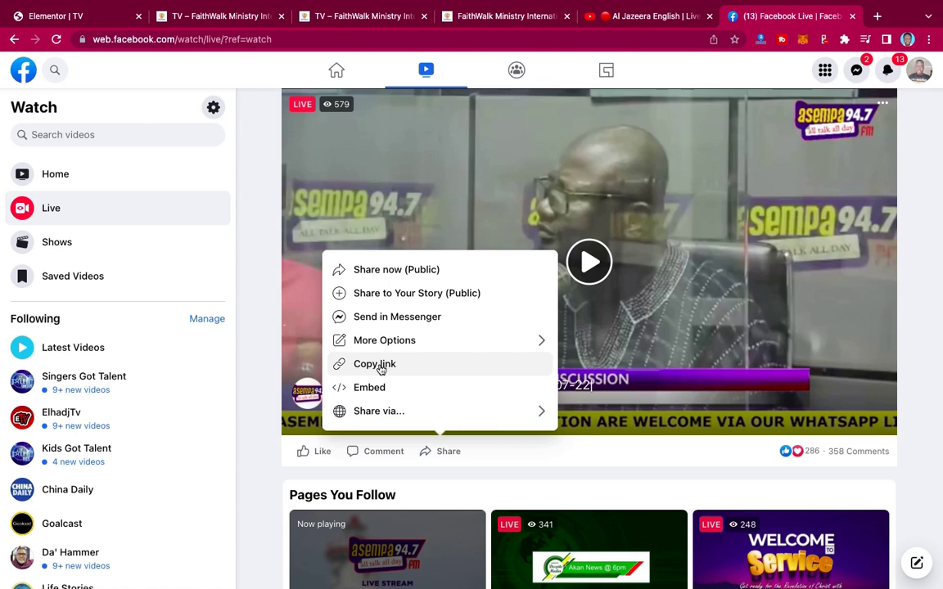
left_click(374, 388)
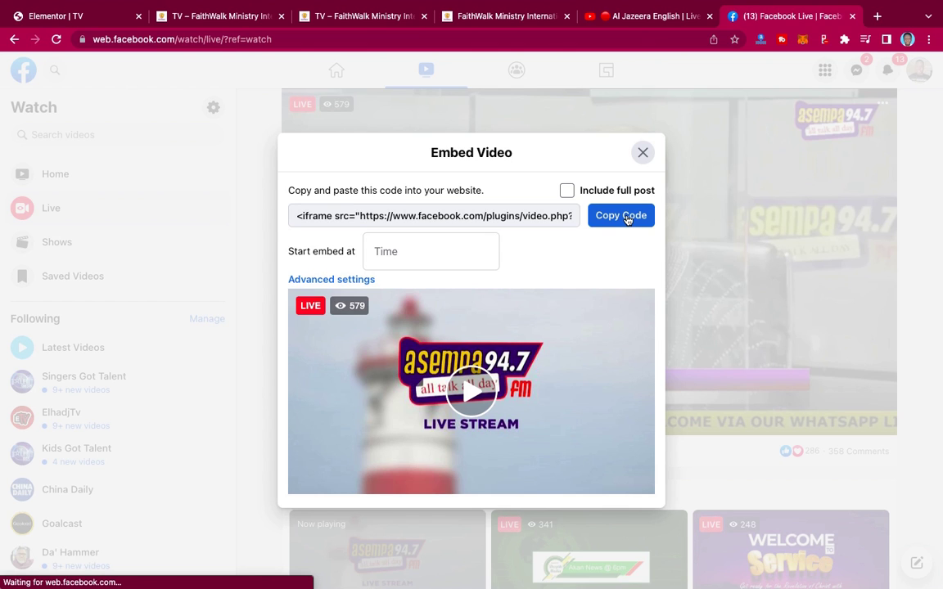
left_click(621, 216)
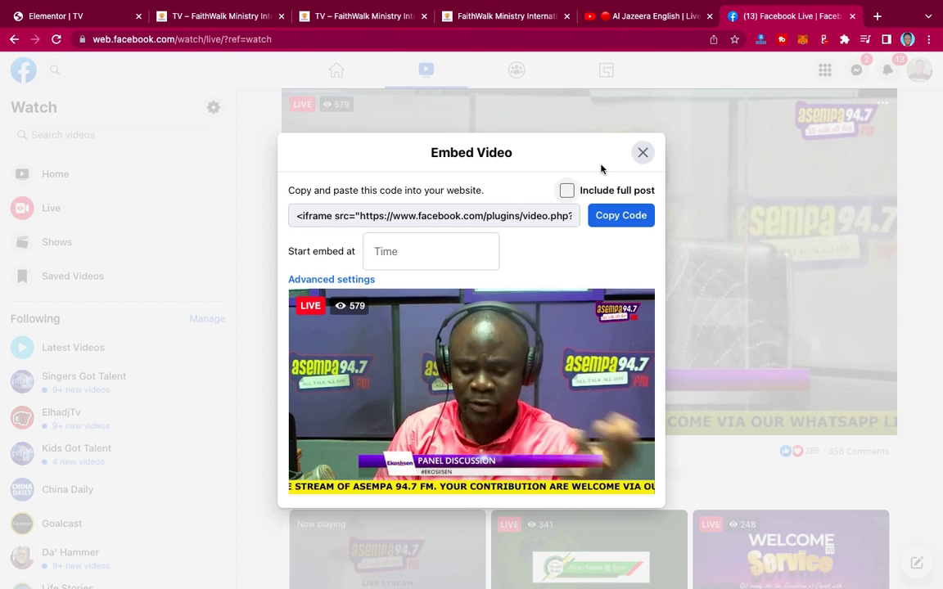
left_click(372, 53)
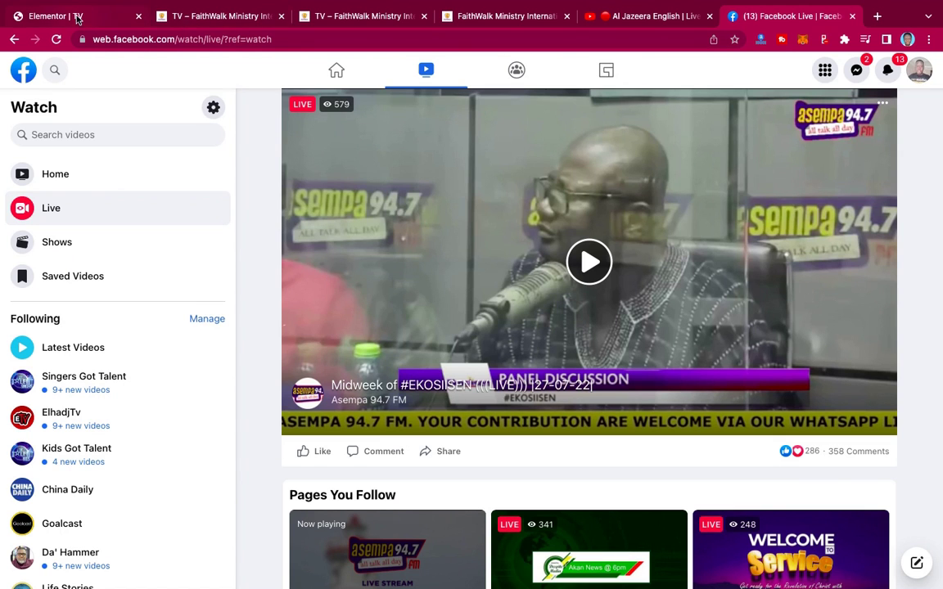
left_click(78, 18)
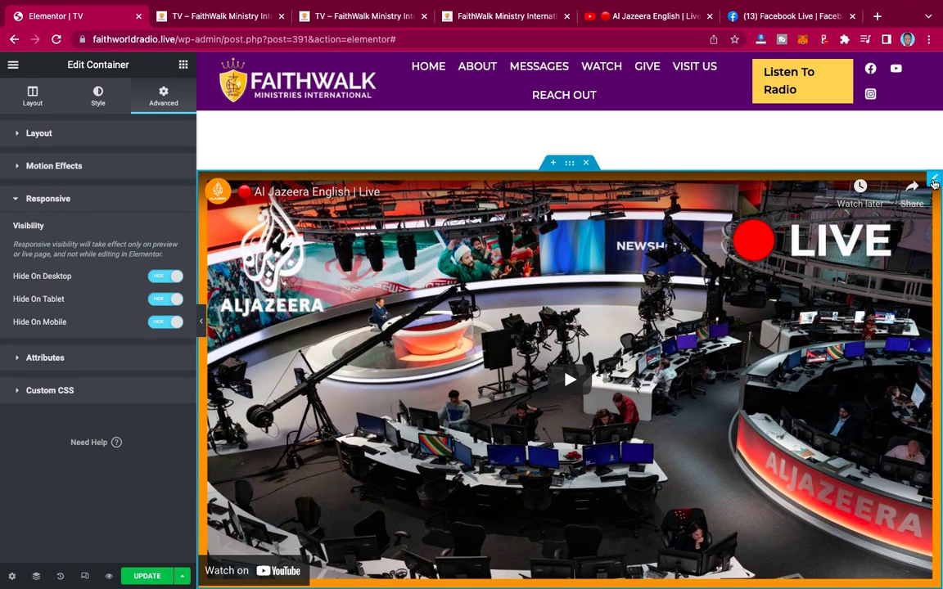
Try deleting the YouTube video widget from its original container.
right_click(934, 184)
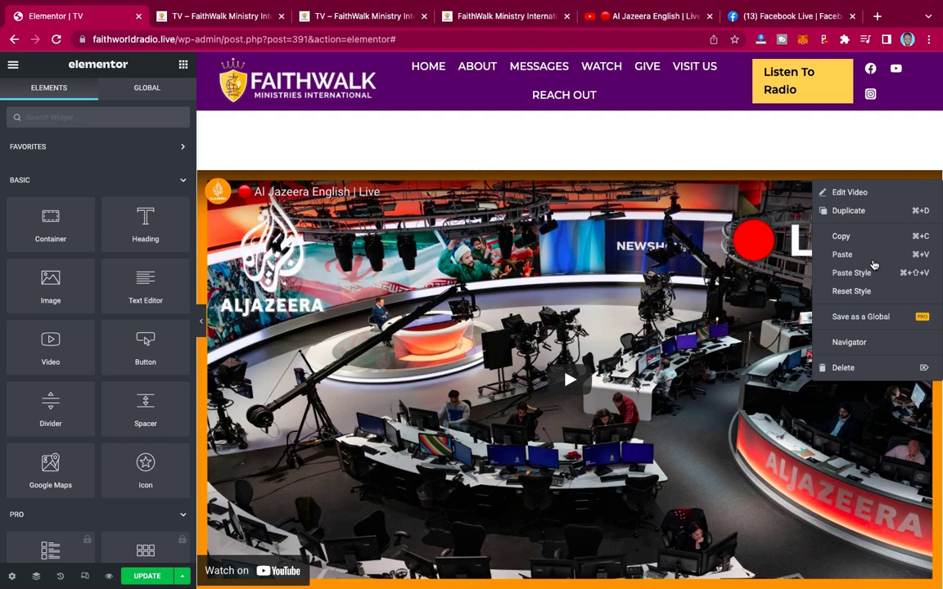
left_click(844, 369)
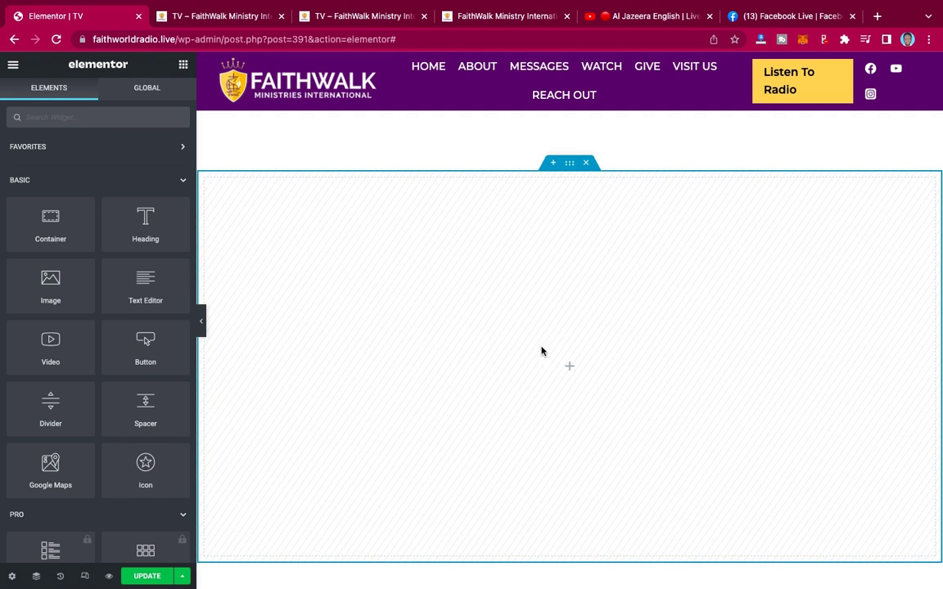
Restore the deleted YouTube video and duplicate its container below the original.
left_click(569, 166)
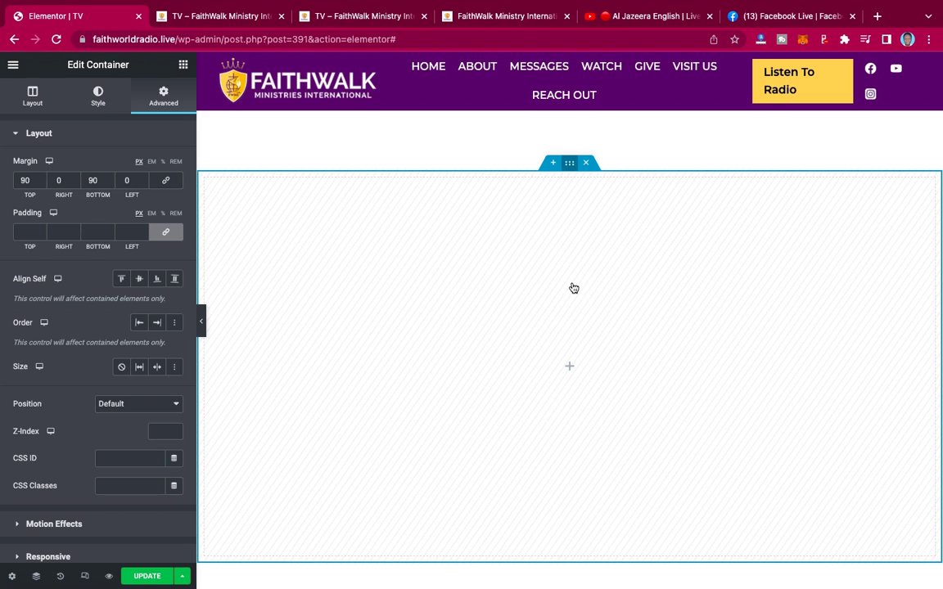
scroll(574, 287, "down", 5)
scroll(573, 286, "up", 4)
scroll(573, 286, "up", 2)
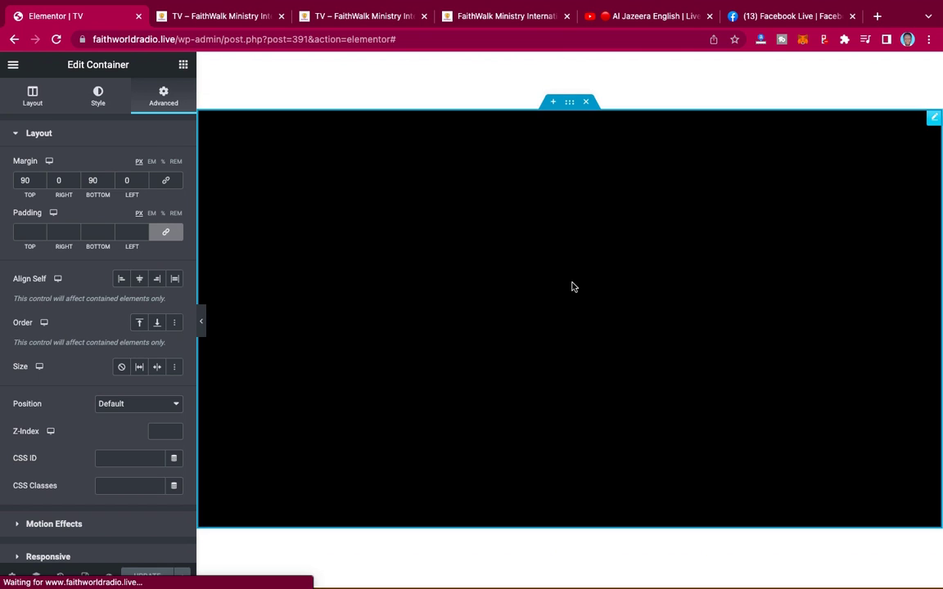
scroll(573, 287, "down", 5)
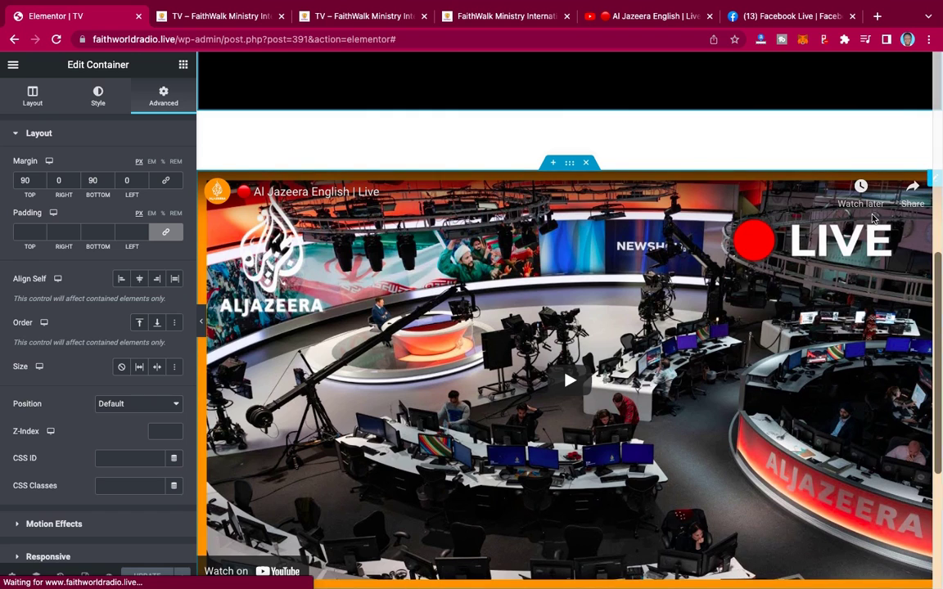
Delete the YouTube video widget from the duplicated container.
left_click(932, 180)
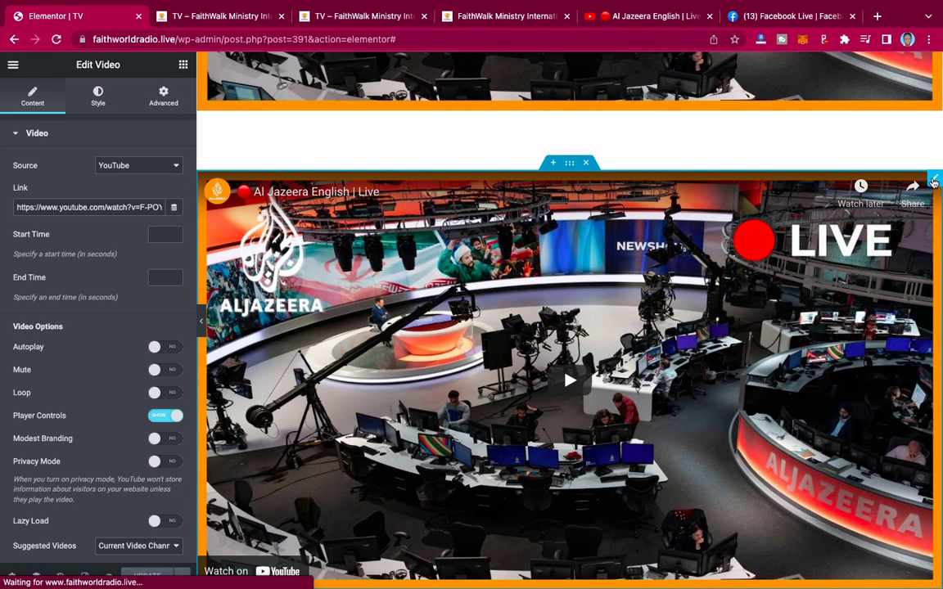
right_click(933, 182)
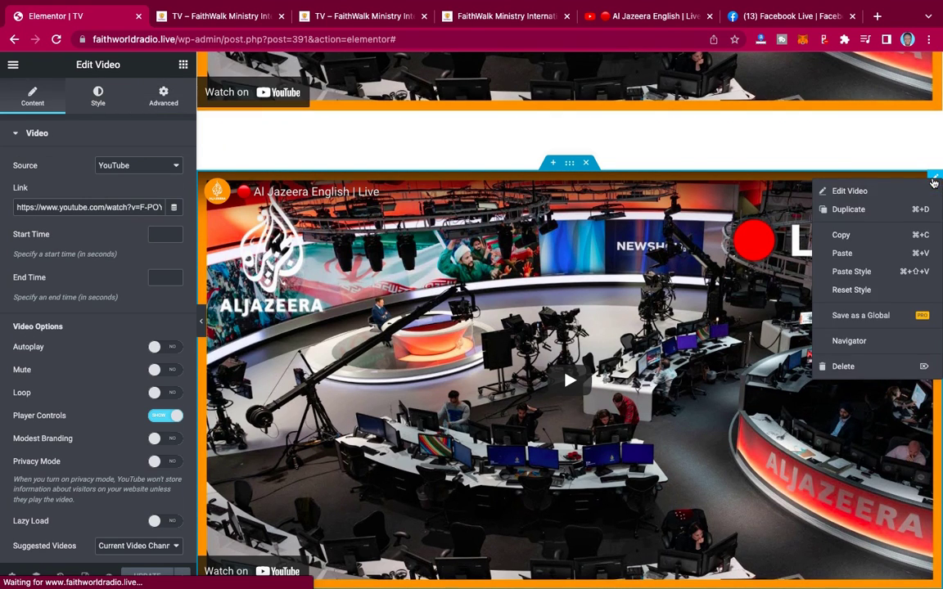
left_click(844, 368)
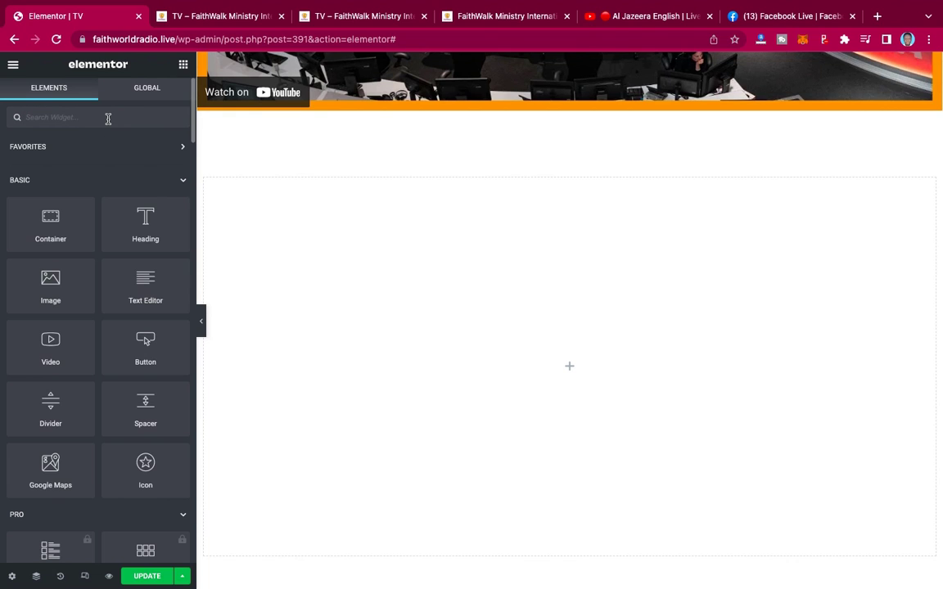
Add a Shortcode widget to the emptied container and paste the copied Facebook iframe code into it.
type("sho")
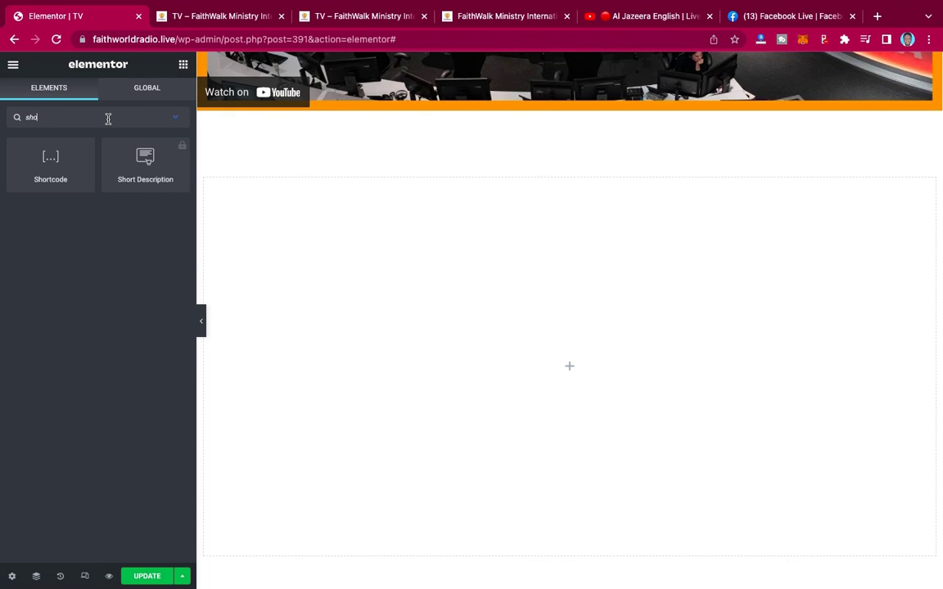
left_click_drag(51, 156, 558, 371)
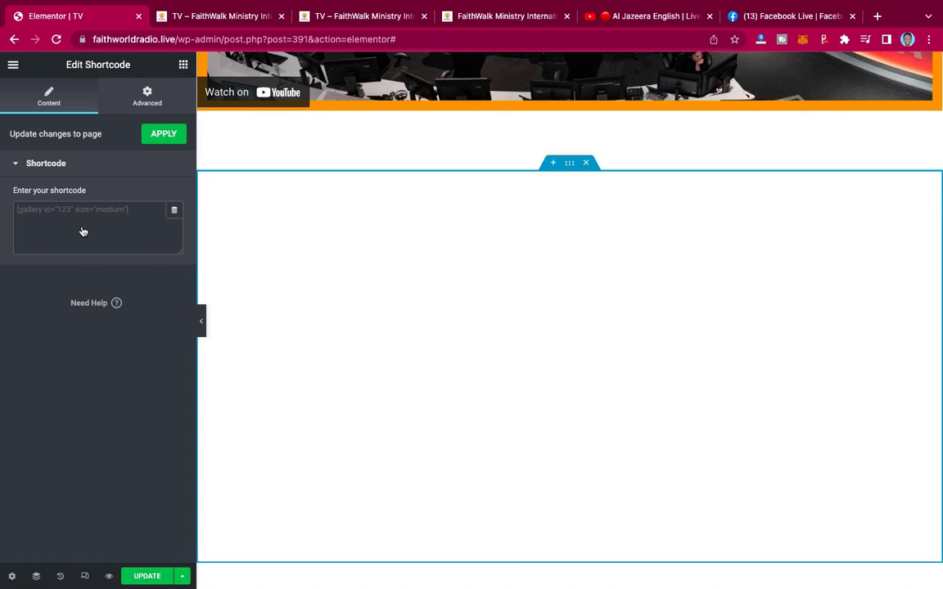
left_click(80, 215)
key("ctrl+v")
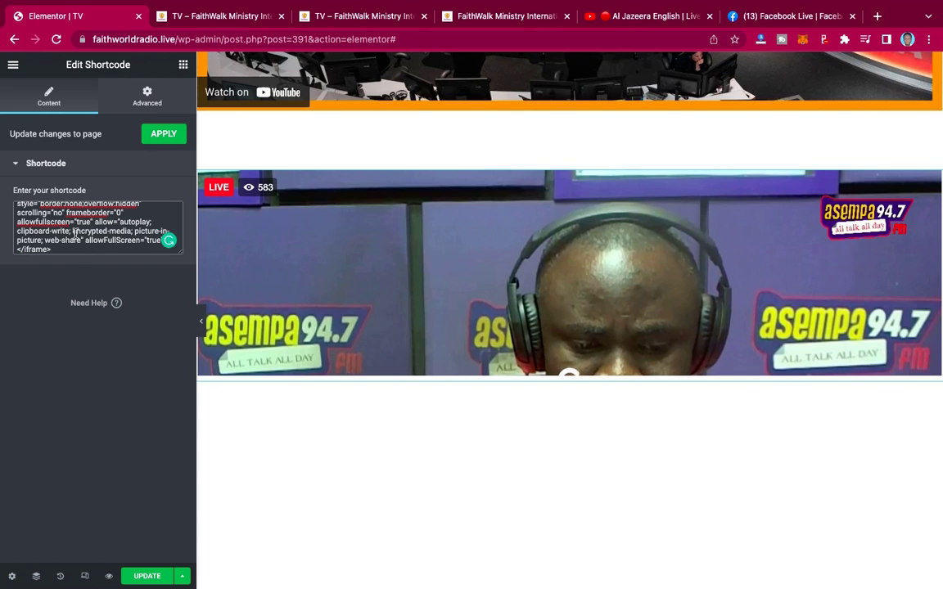
Set the iframe's height attribute to 600 in the shortcode and play the embedded Facebook live video.
scroll(75, 234, "up", 5)
scroll(75, 233, "down", 3)
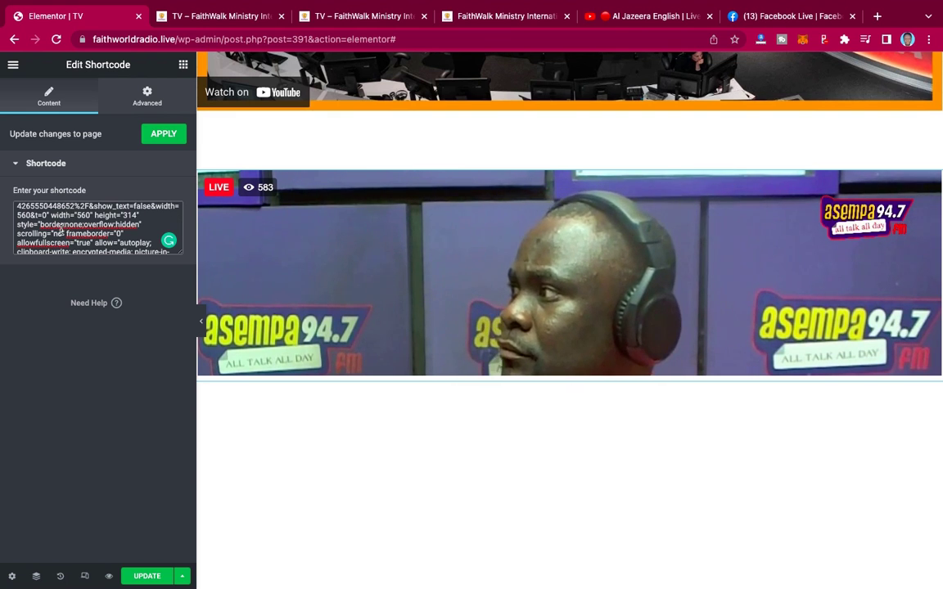
scroll(65, 231, "up", 1)
scroll(64, 231, "up", 2)
scroll(64, 232, "down", 3)
scroll(64, 231, "up", 4)
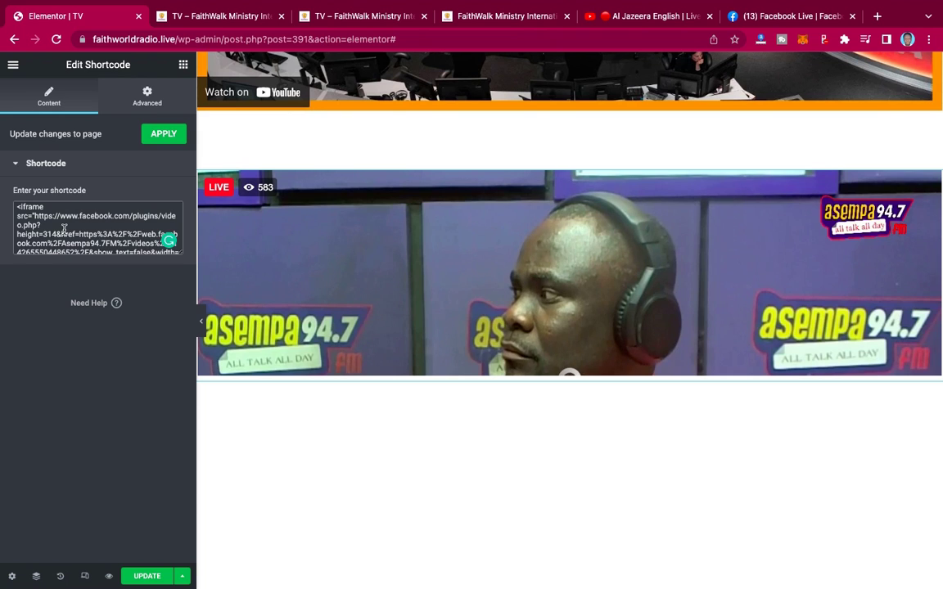
scroll(63, 231, "down", 3)
scroll(64, 232, "up", 1)
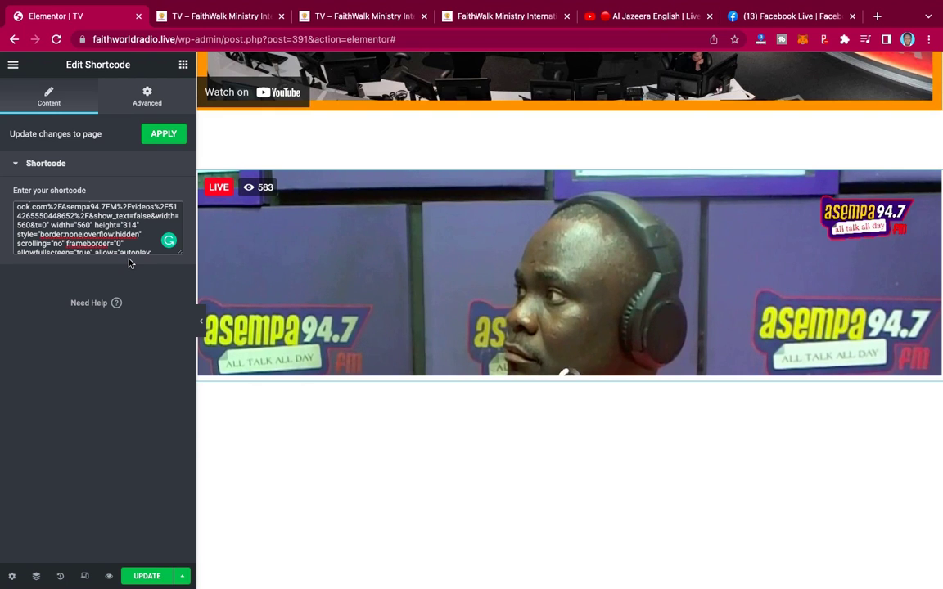
key("BackSpace")
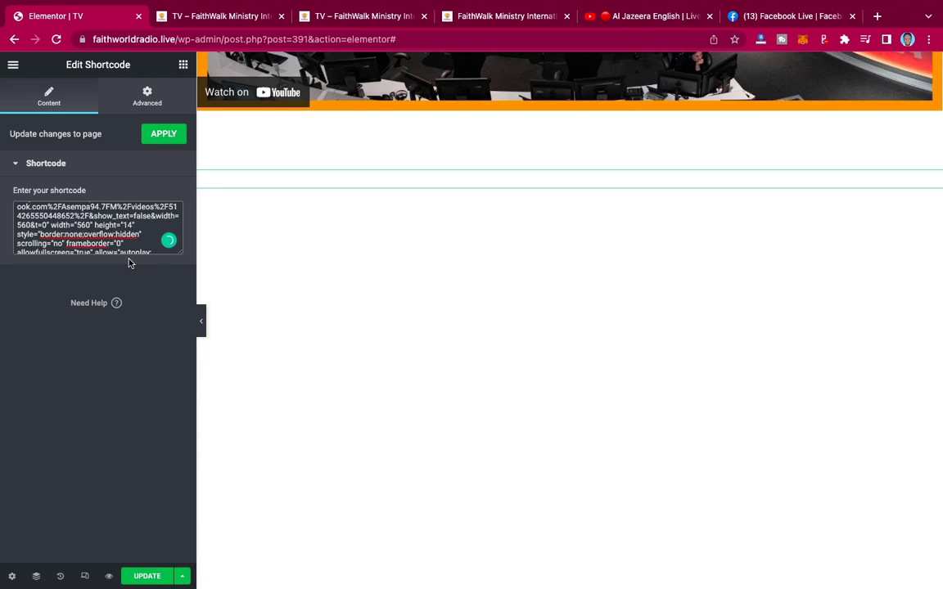
type("6")
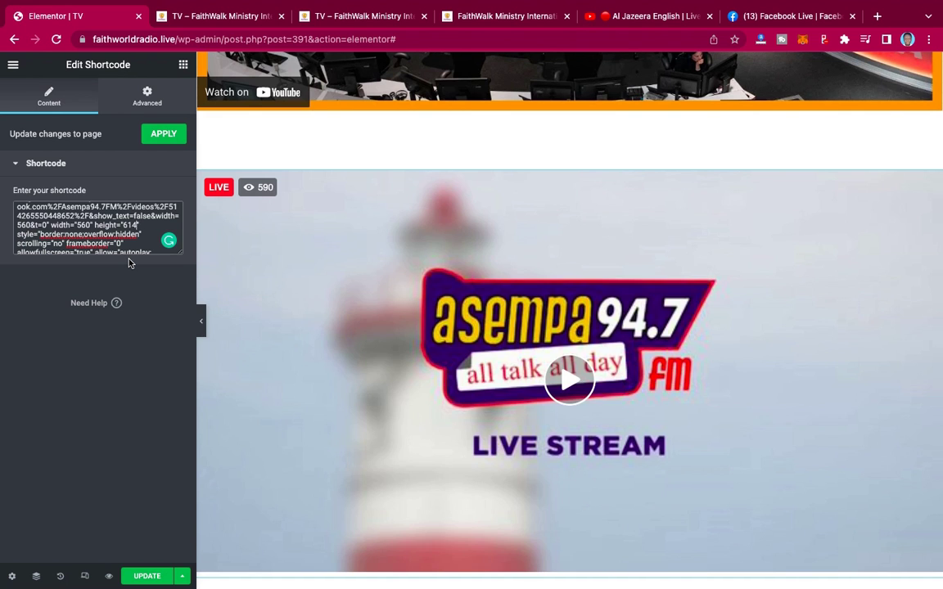
key("BackSpace")
key("BackSpace")
type("00")
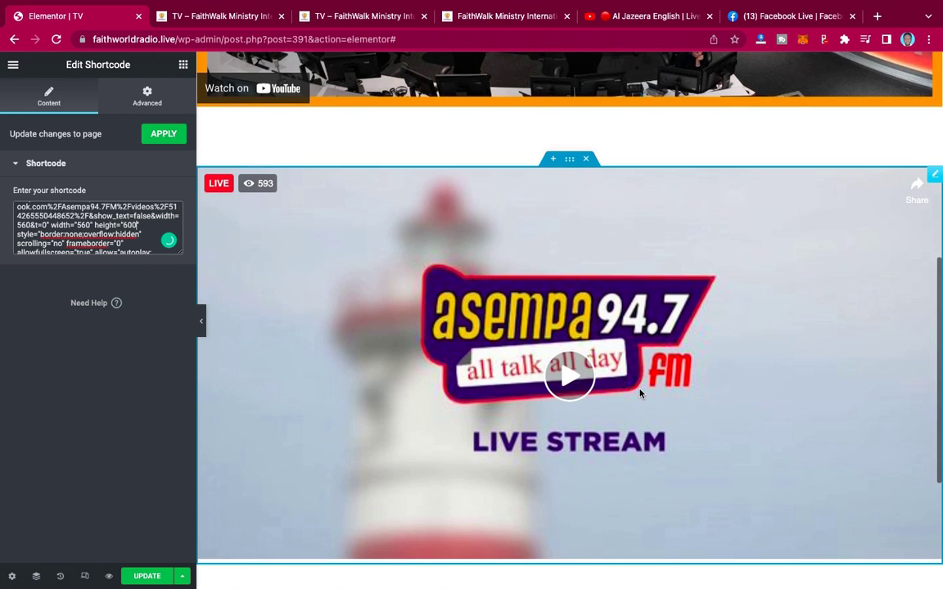
scroll(641, 361, "down", 2)
left_click(640, 392)
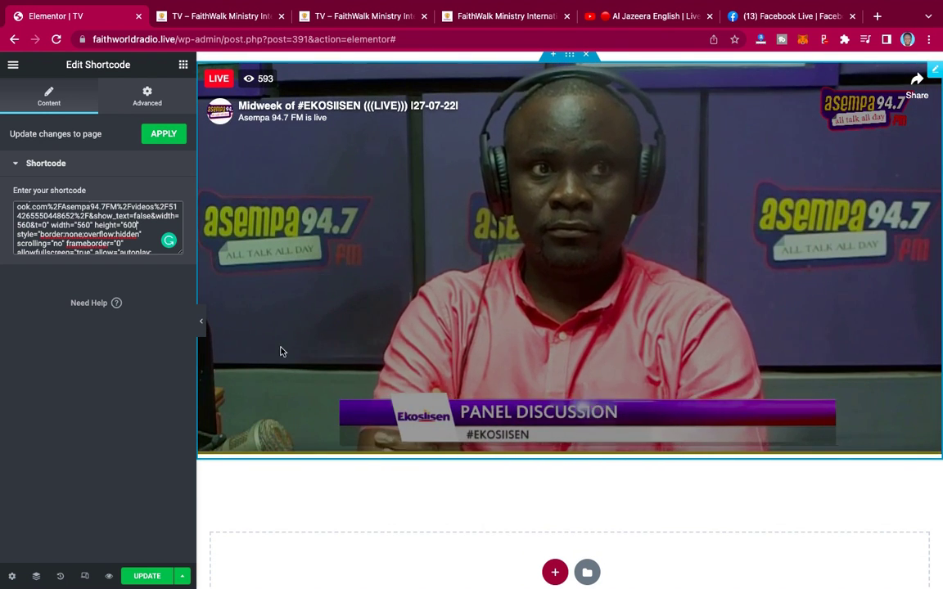
Review the stacked YouTube and Facebook video containers and update the page to save the changes.
scroll(415, 243, "up", 2)
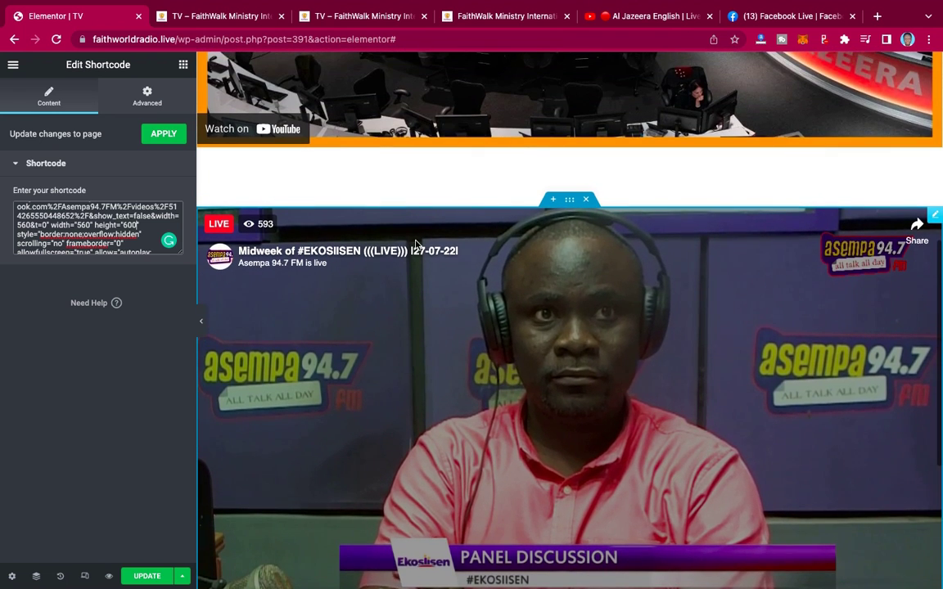
scroll(415, 243, "down", 1)
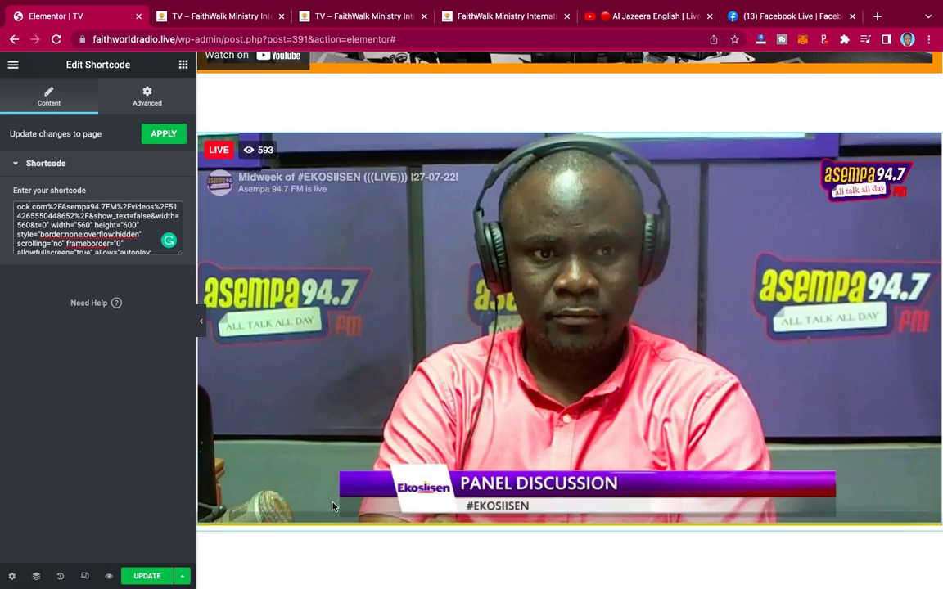
left_click(135, 577)
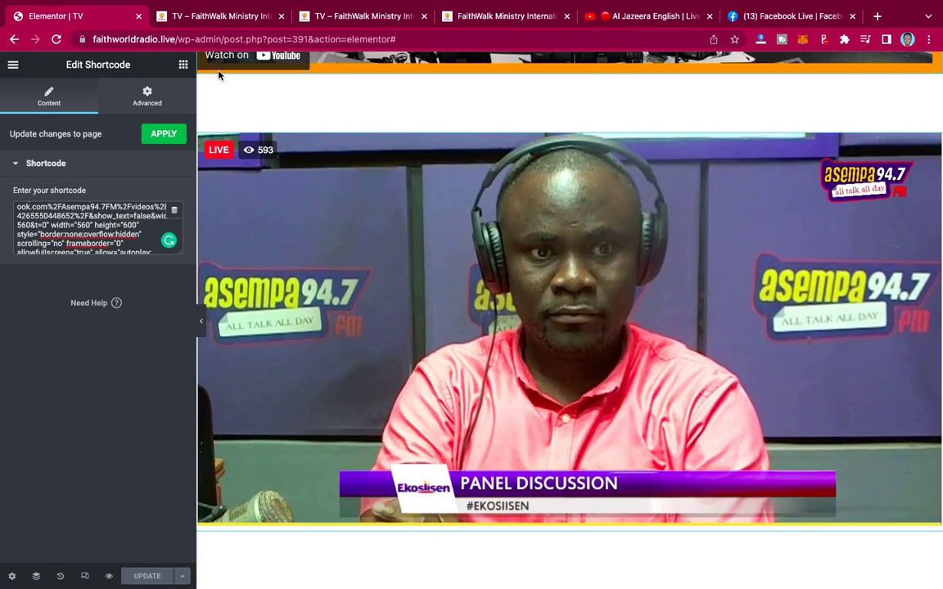
Reload the published TV page and play through the embedded Facebook live video to check its layout.
left_click(221, 16)
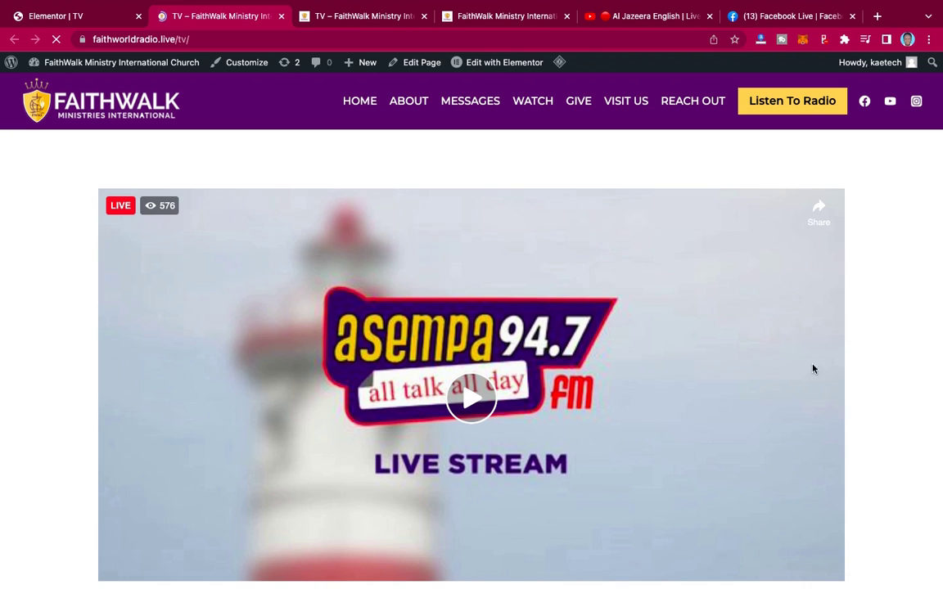
scroll(803, 374, "down", 2)
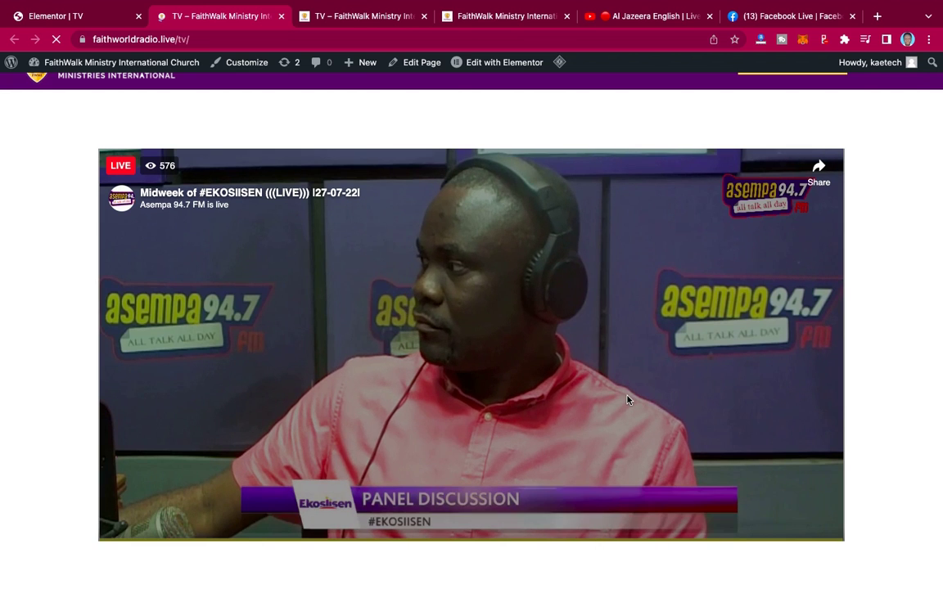
scroll(628, 398, "down", 2)
scroll(627, 400, "up", 2)
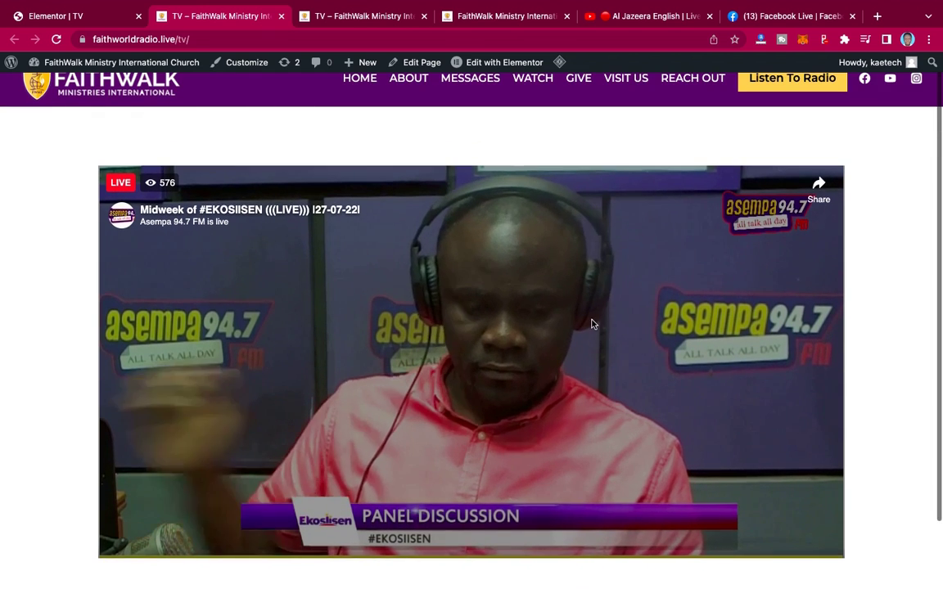
scroll(621, 370, "up", 1)
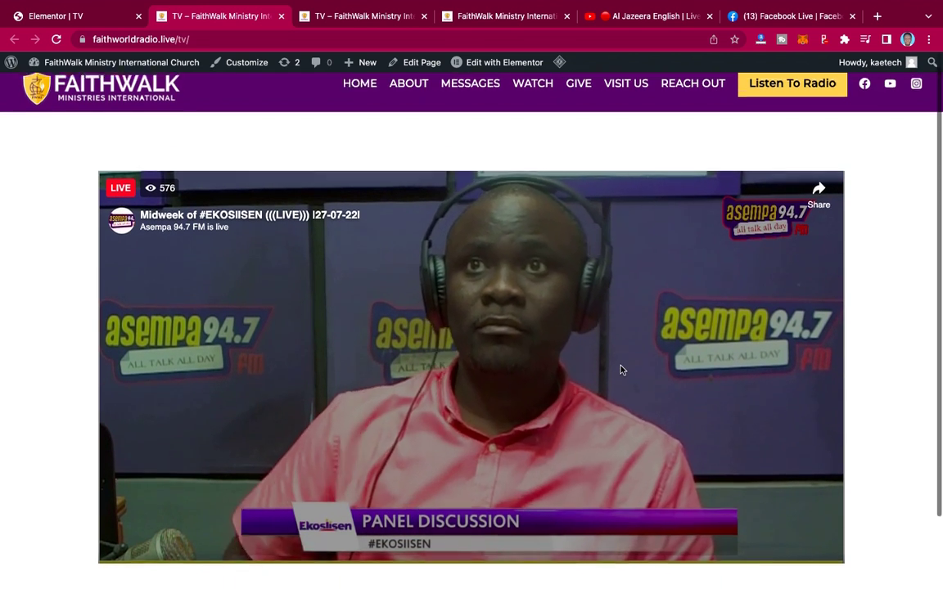
scroll(620, 370, "up", 1)
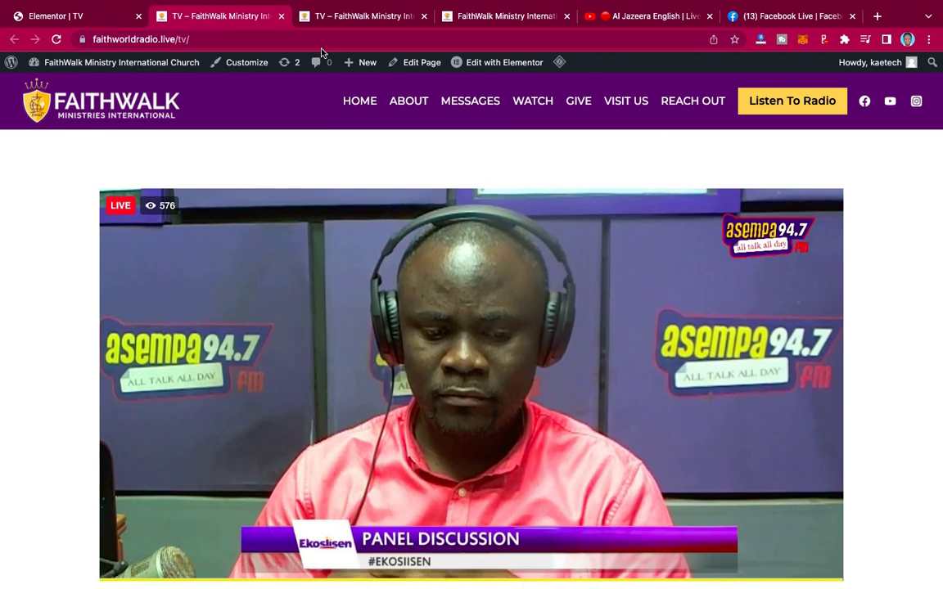
Open the menu editor from the WordPress dashboard and add the TV page to the Main Menu.
mouse_move(152, 63)
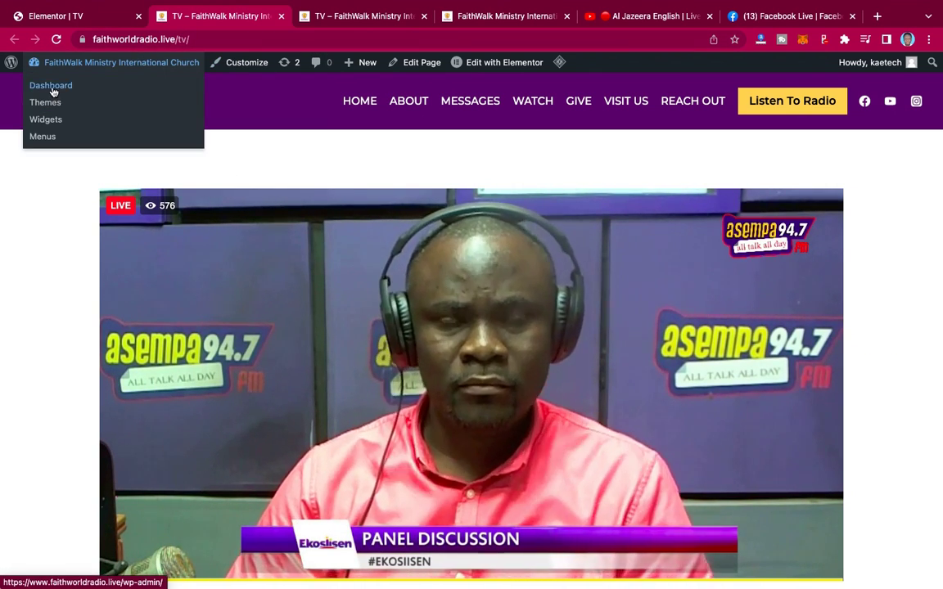
left_click(53, 87)
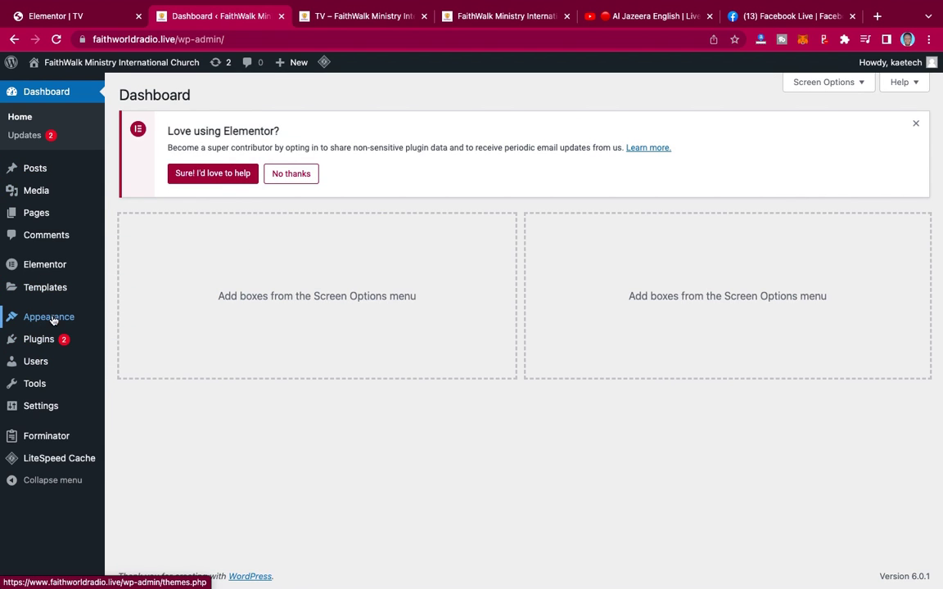
mouse_move(49, 309)
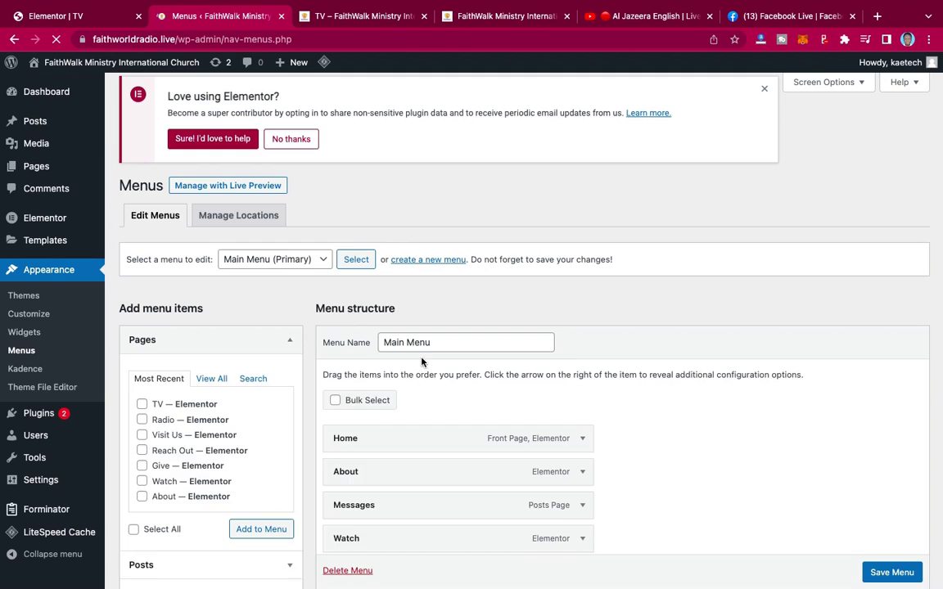
scroll(651, 385, "down", 3)
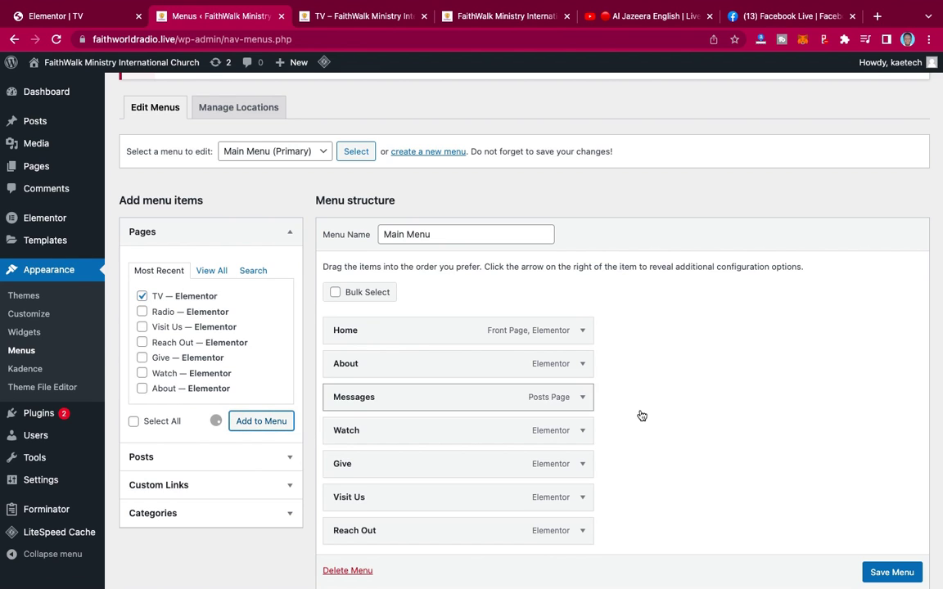
scroll(662, 426, "down", 3)
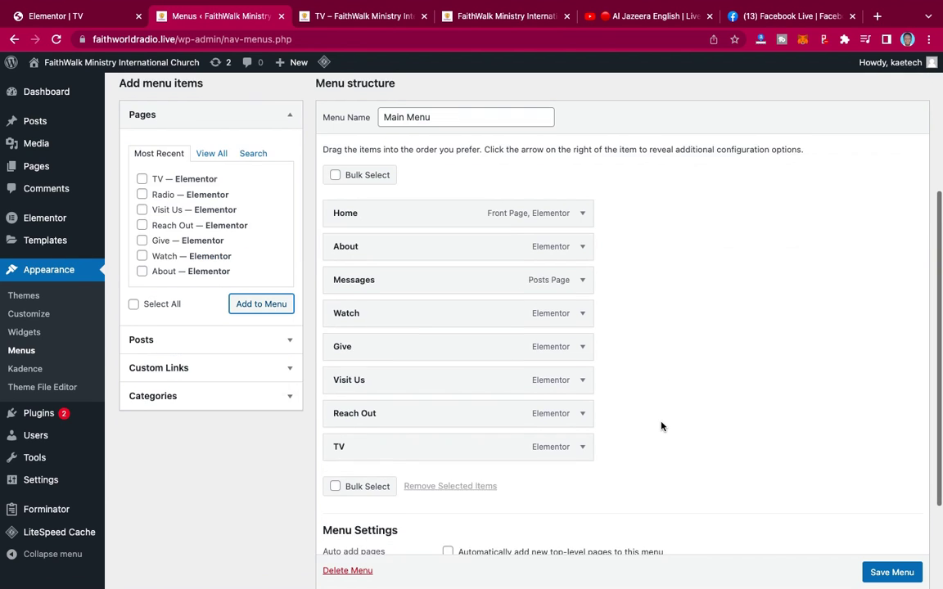
Change the TV menu item's navigation label to "Live TV" and save the Main Menu.
left_click(582, 440)
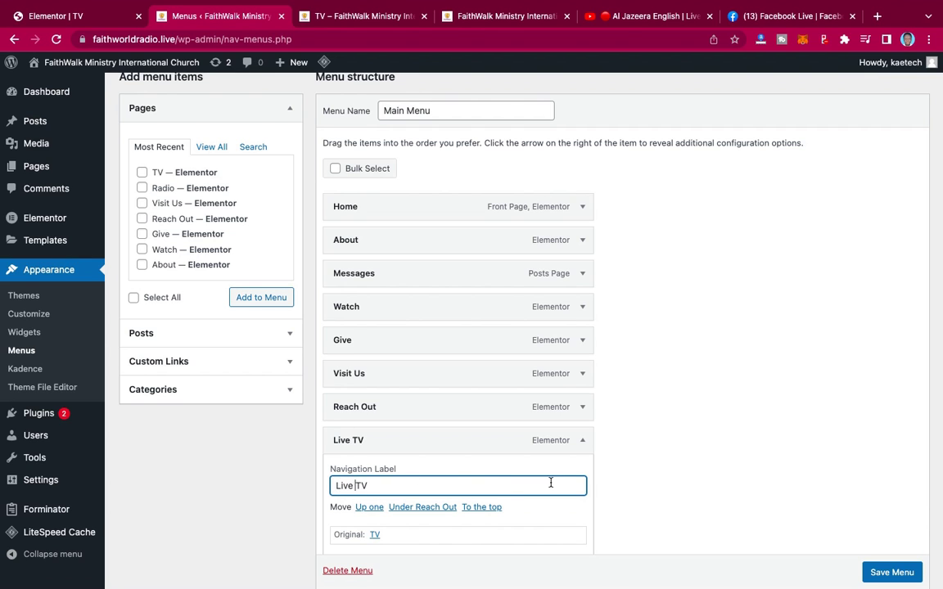
scroll(883, 576, "down", 1)
left_click(880, 573)
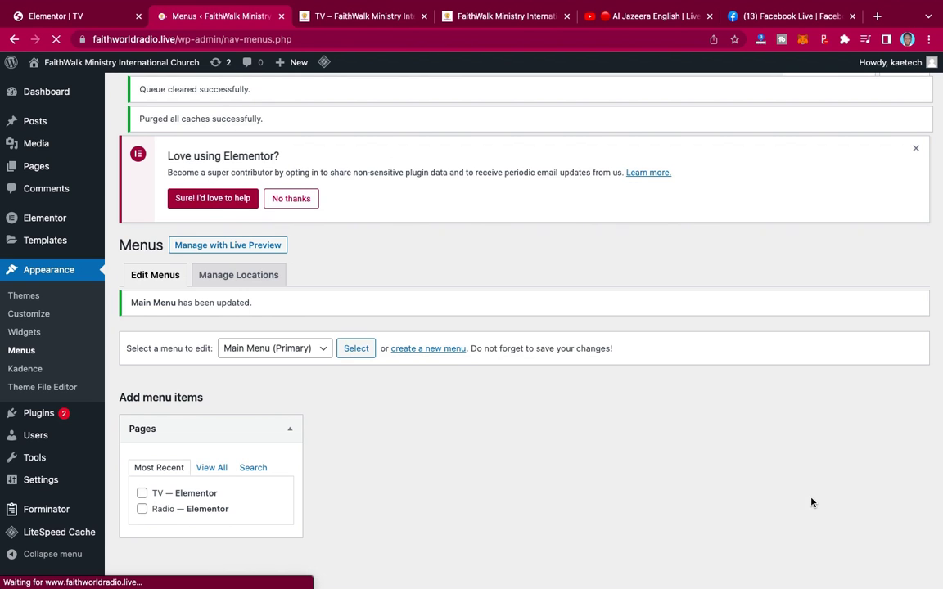
Check the published TV page for the Live TV link in the site navigation and the embedded live video.
left_click(370, 21)
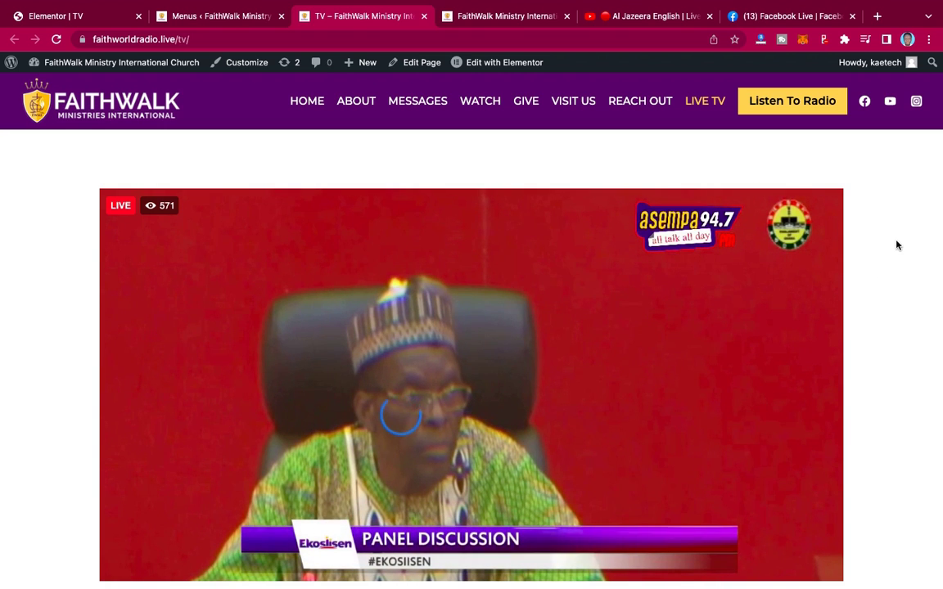
scroll(880, 351, "down", 3)
scroll(880, 352, "up", 3)
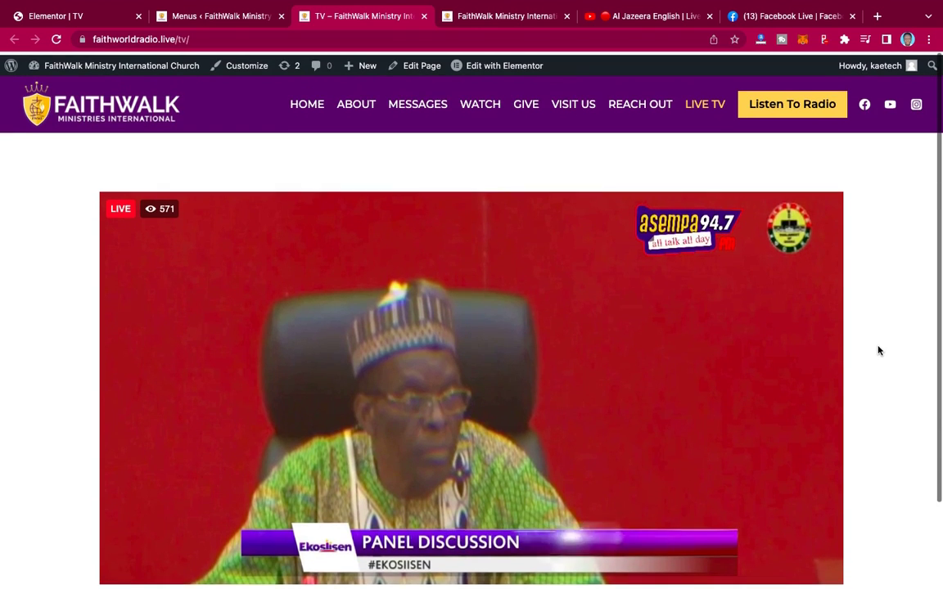